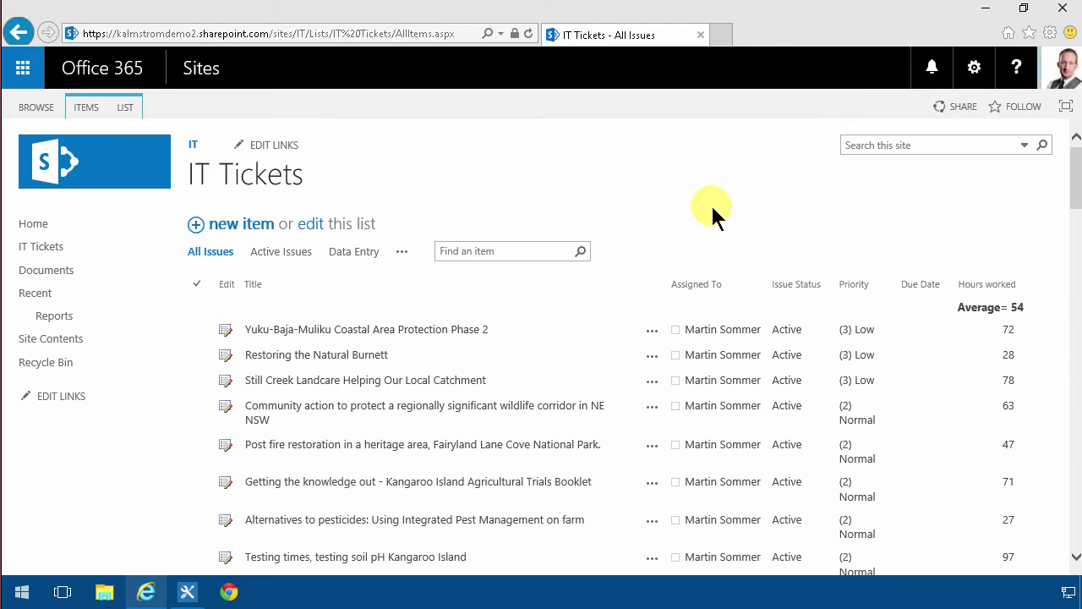
Step: Open the IT site's content types from the site settings and show only the List Content Types group
click(977, 71)
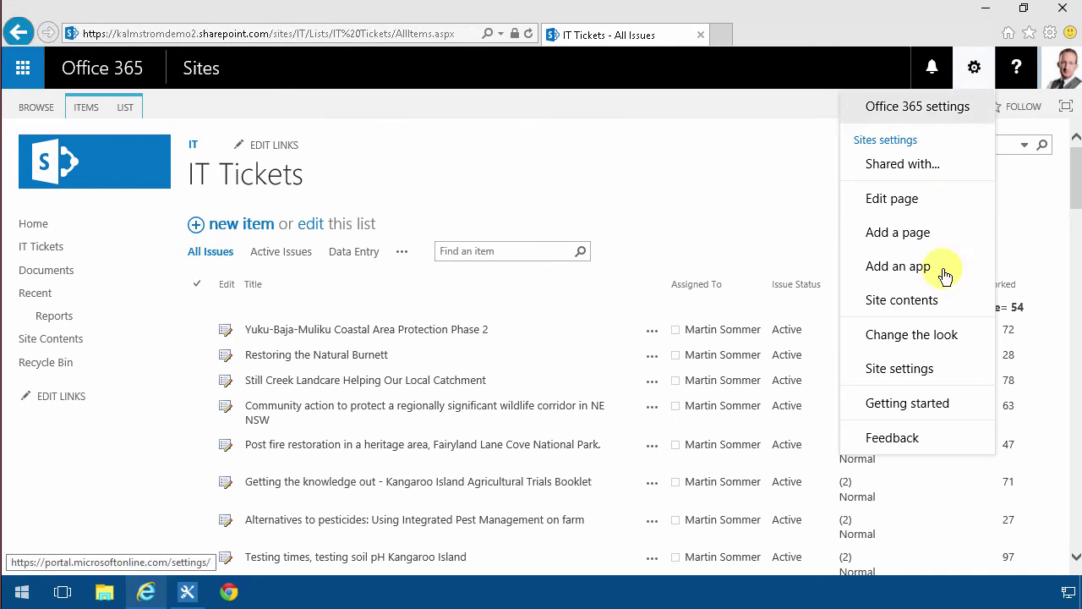
click(915, 372)
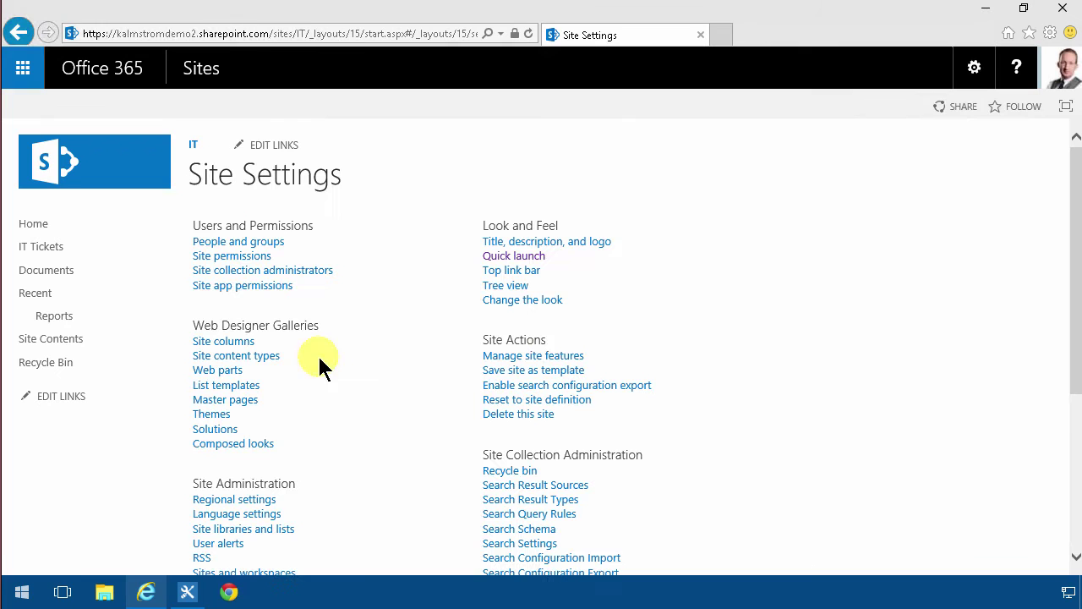
click(250, 356)
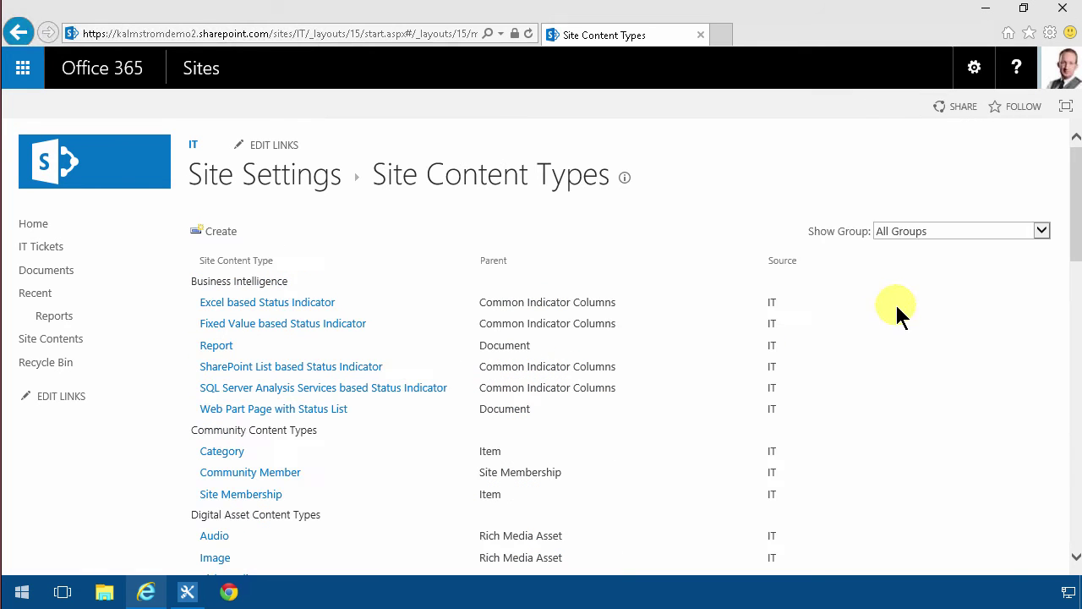
click(919, 234)
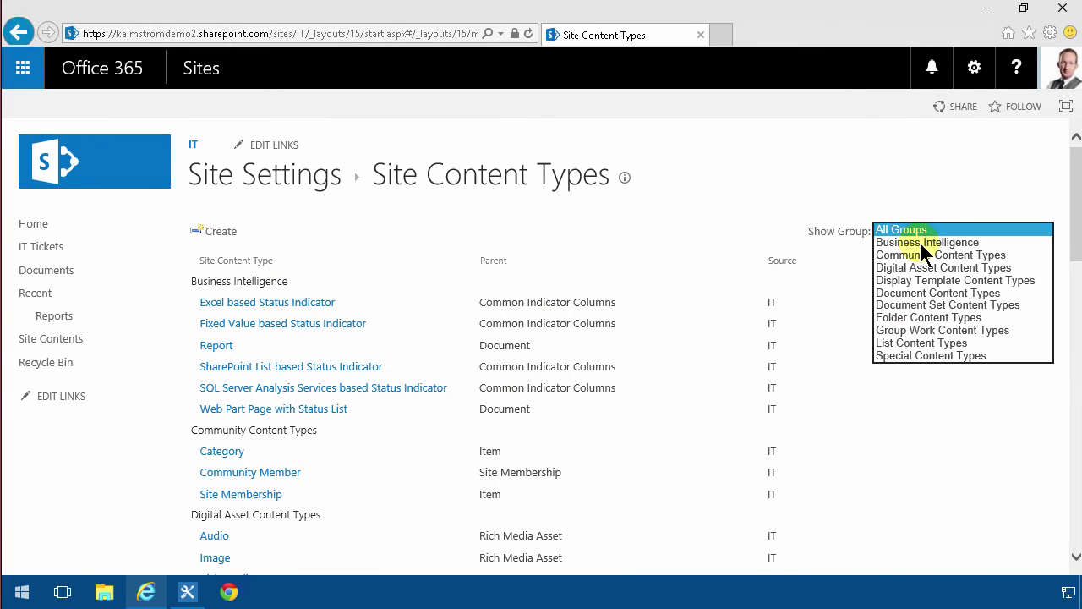
click(912, 343)
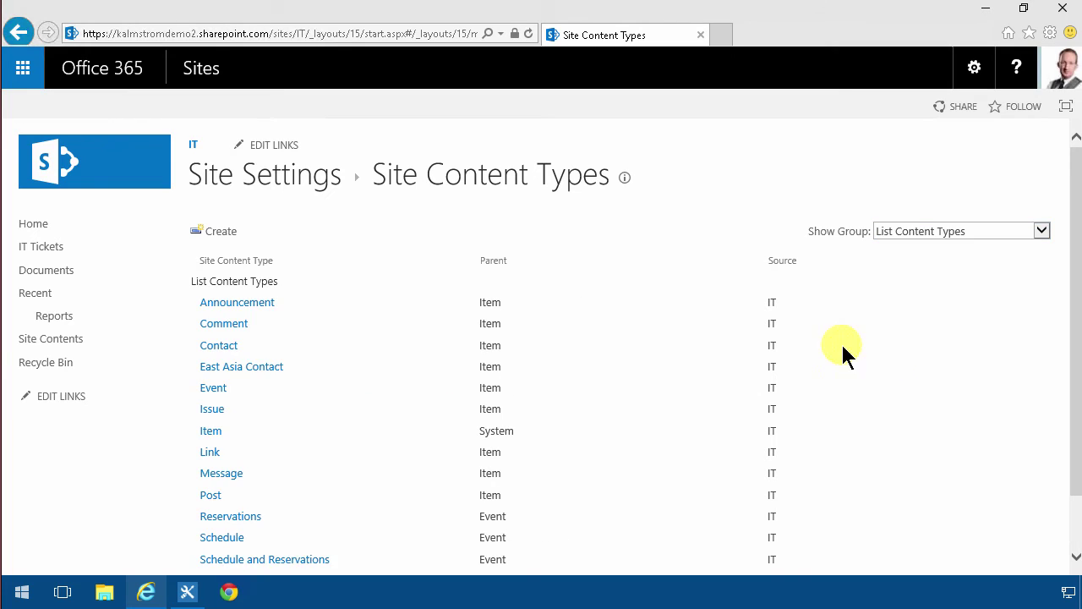
scroll(331, 454, down, 2)
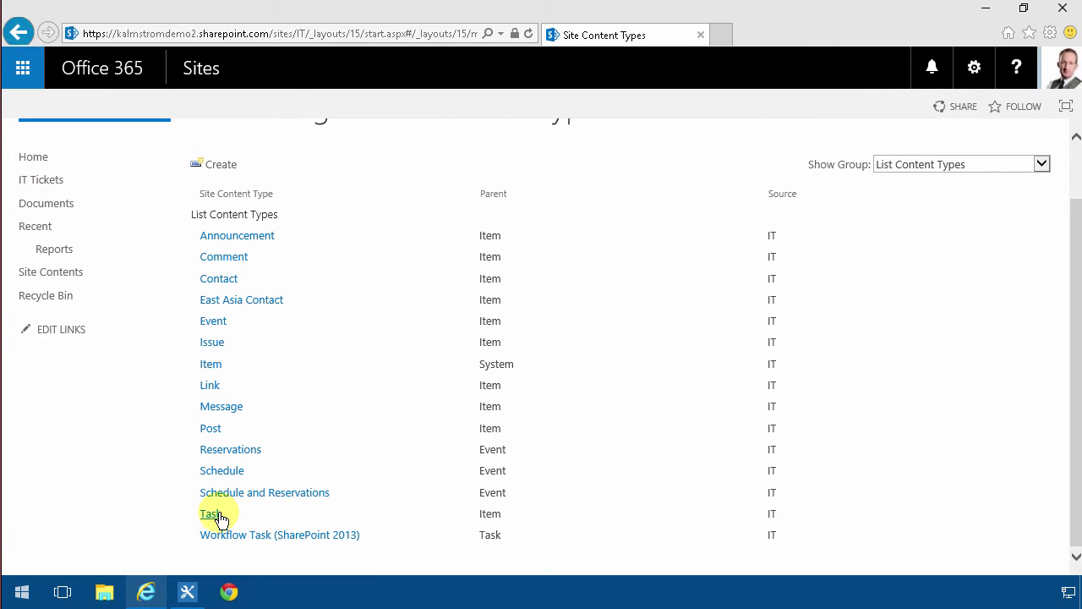
scroll(347, 469, up, 2)
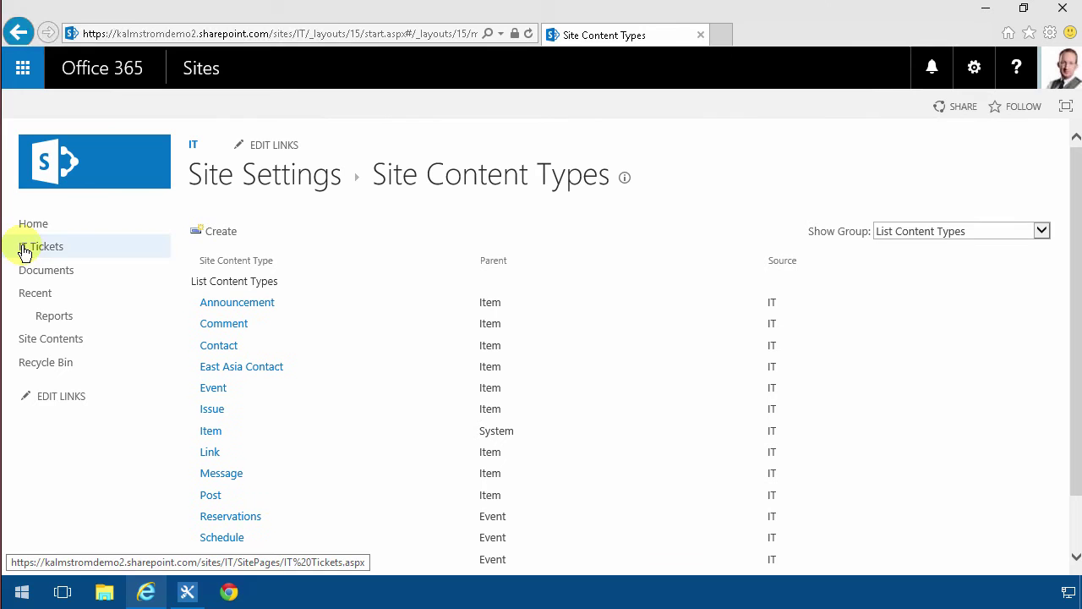
Step: Start a new site content type named Entry IT Ticket, with Task from List Content Types as its parent
click(222, 232)
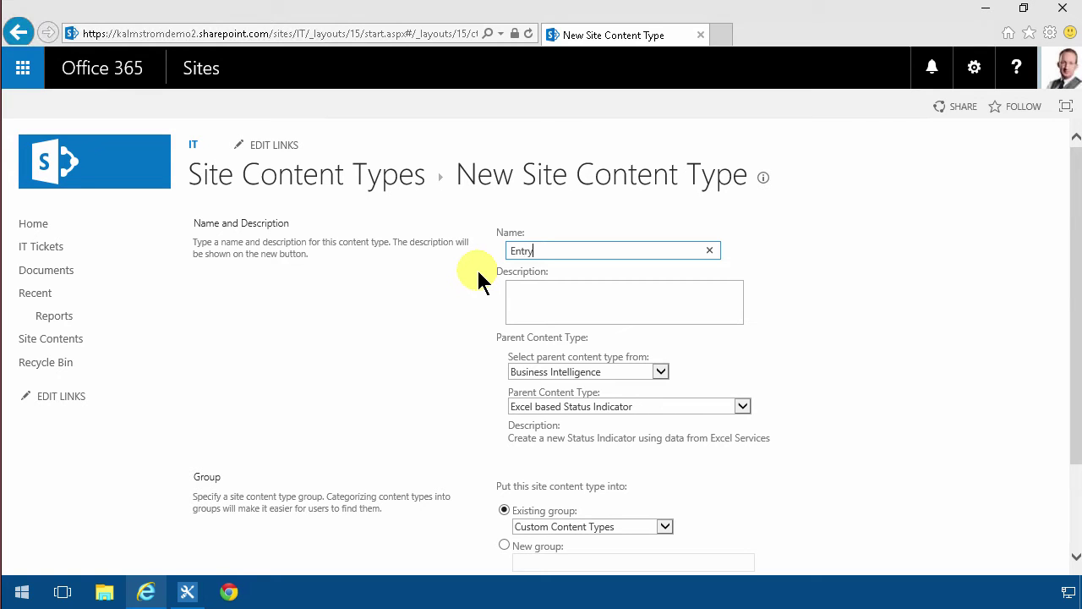
text(t)
key(Tab)
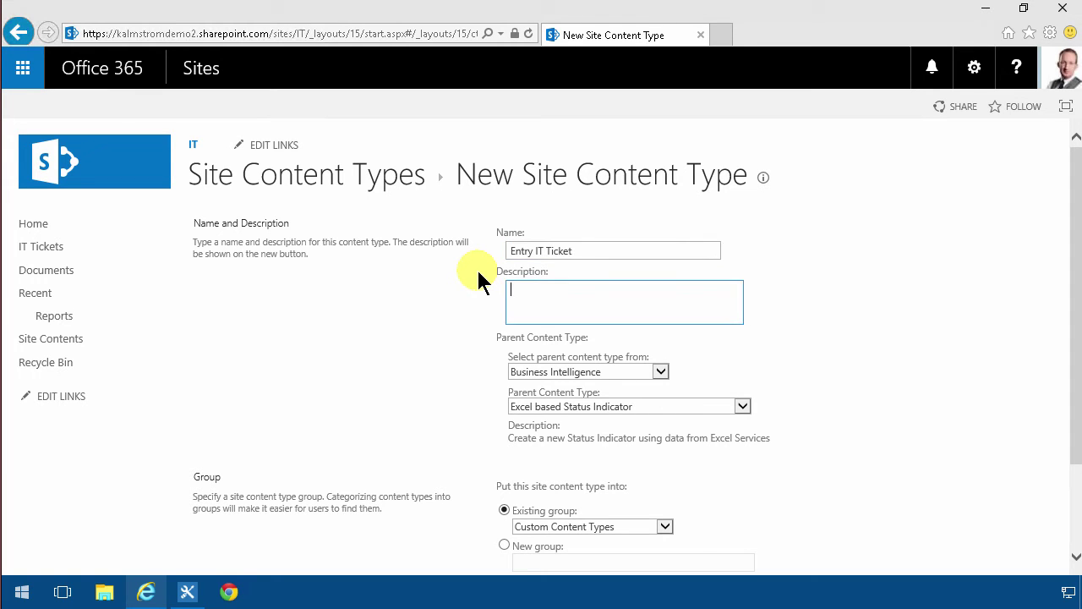
click(660, 372)
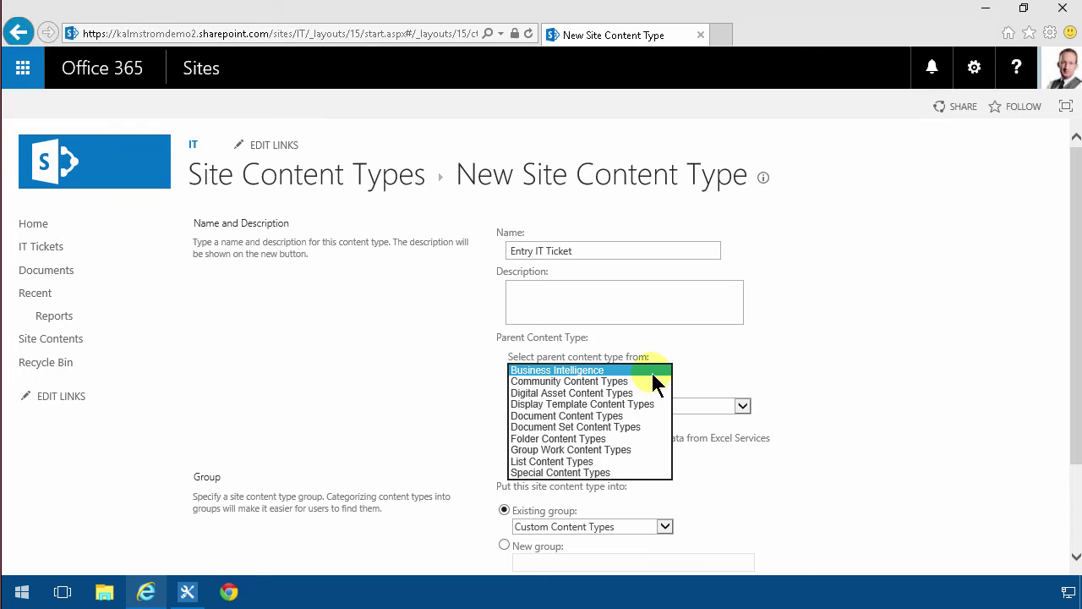
click(588, 463)
click(626, 407)
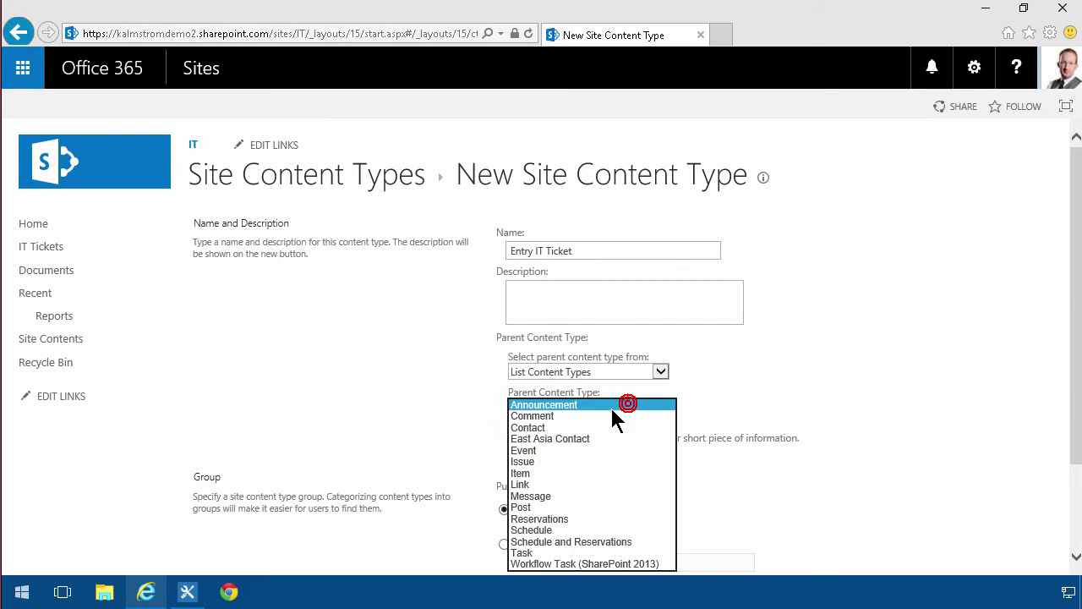
click(530, 552)
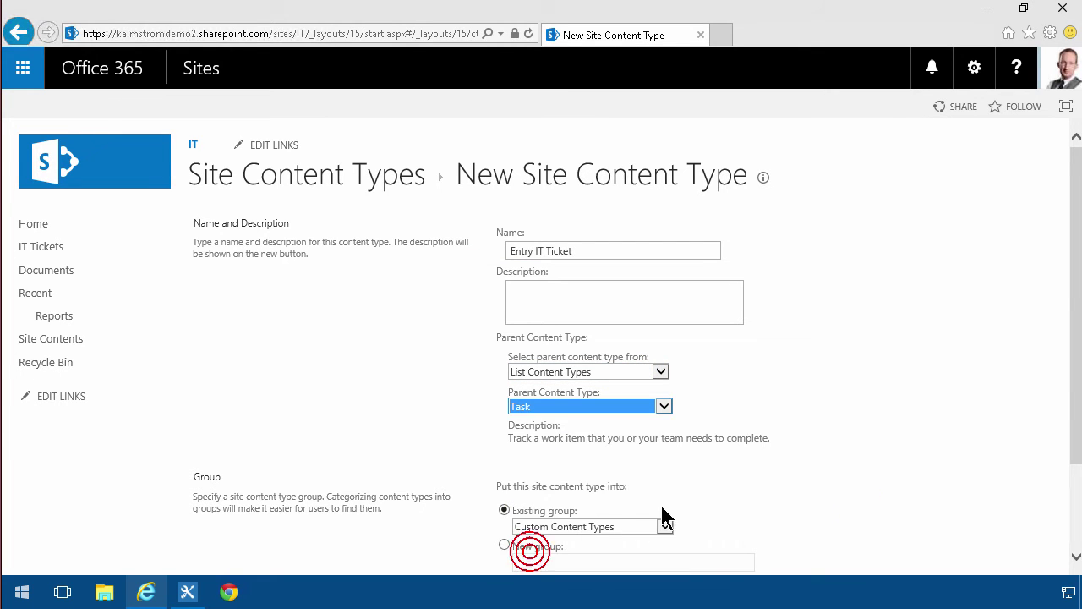
Step: Put the content type into a new group named Contoso and create it
click(560, 527)
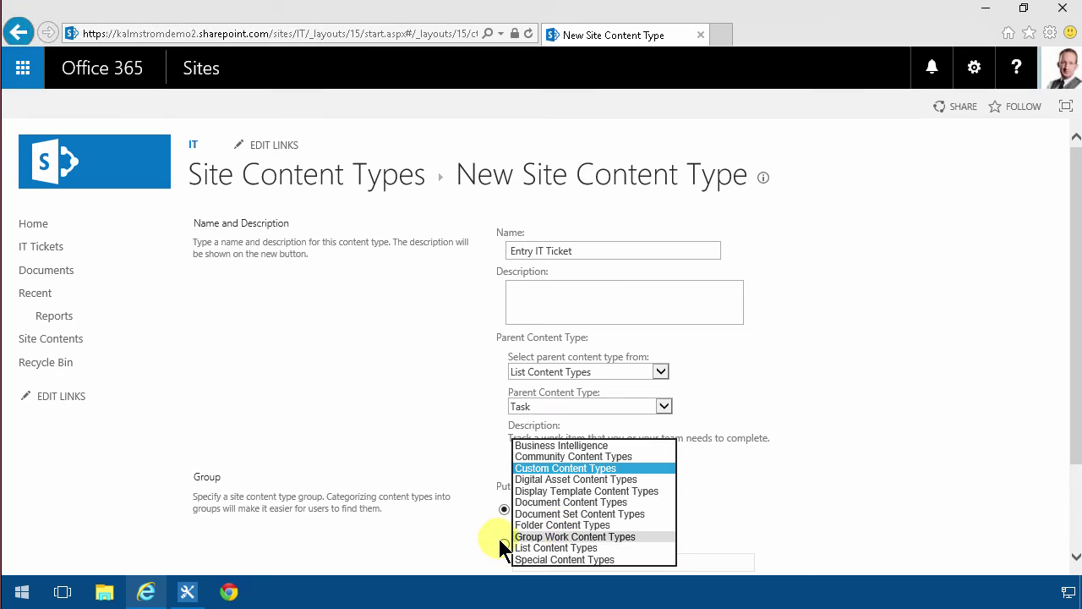
click(503, 546)
click(546, 563)
text(Contoso)
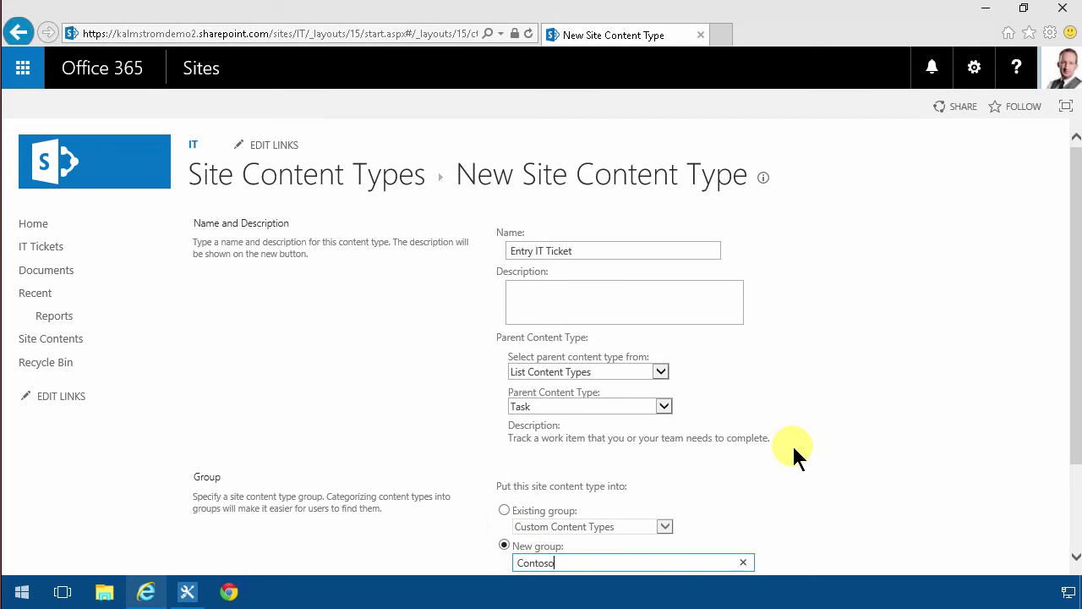
scroll(1079, 461, down, 2)
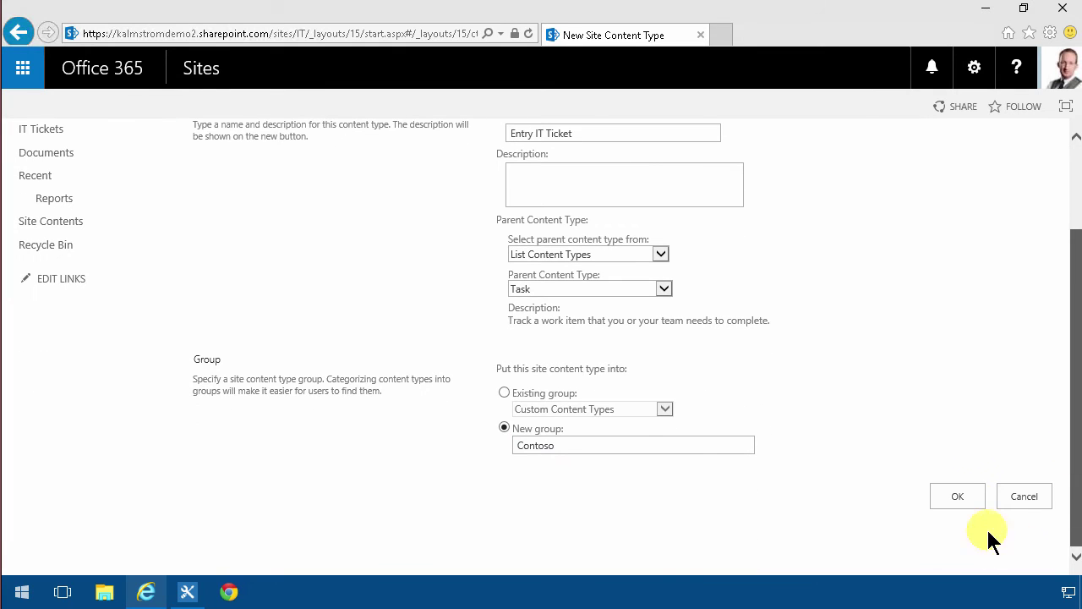
click(956, 561)
Step: Set the % Complete column of the Entry IT Ticket content type to Hidden and save the change
scroll(236, 361, down, 3)
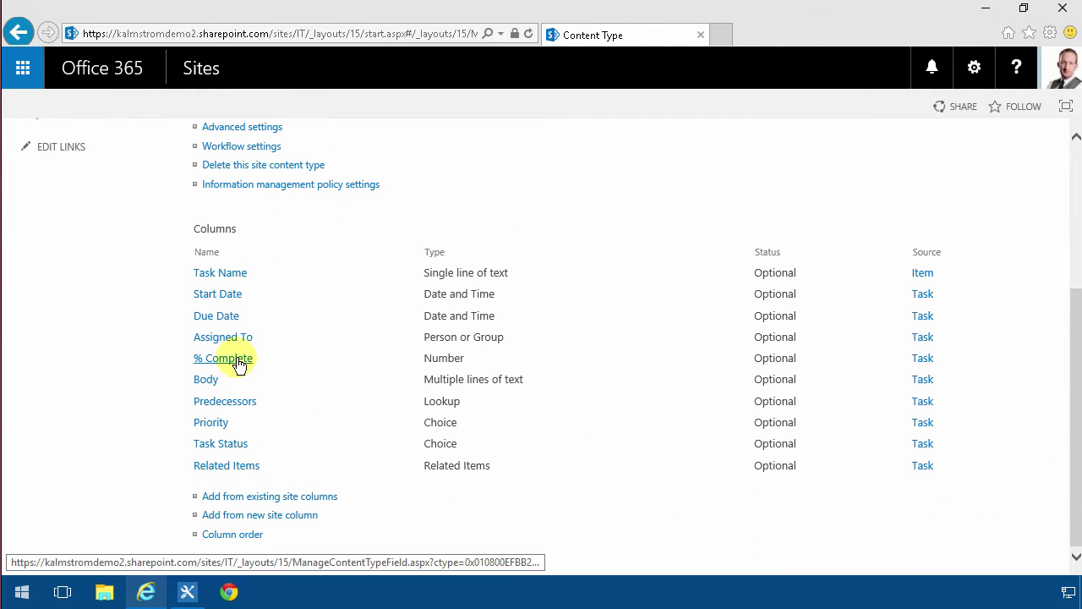
click(239, 362)
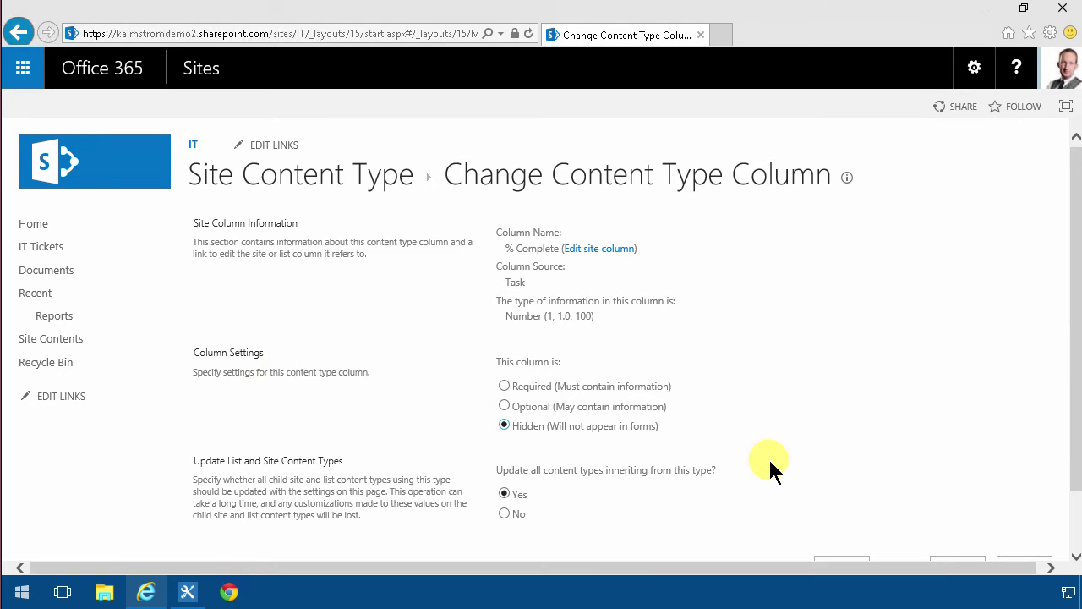
scroll(923, 548, down, 1)
click(958, 483)
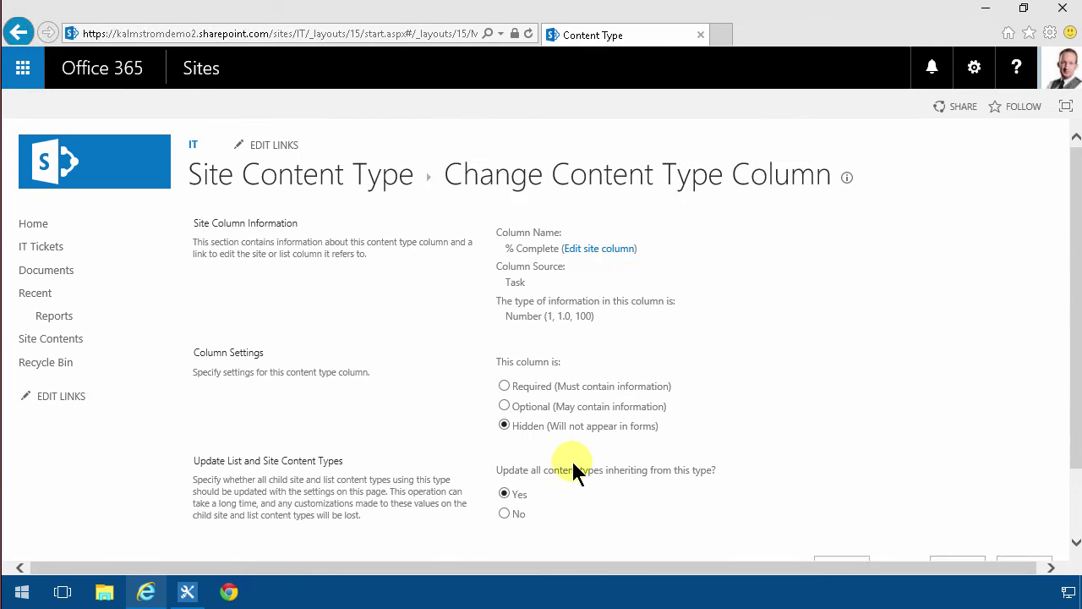
Step: Set the Assigned To column of the content type to Hidden and save the change
scroll(287, 499, down, 2)
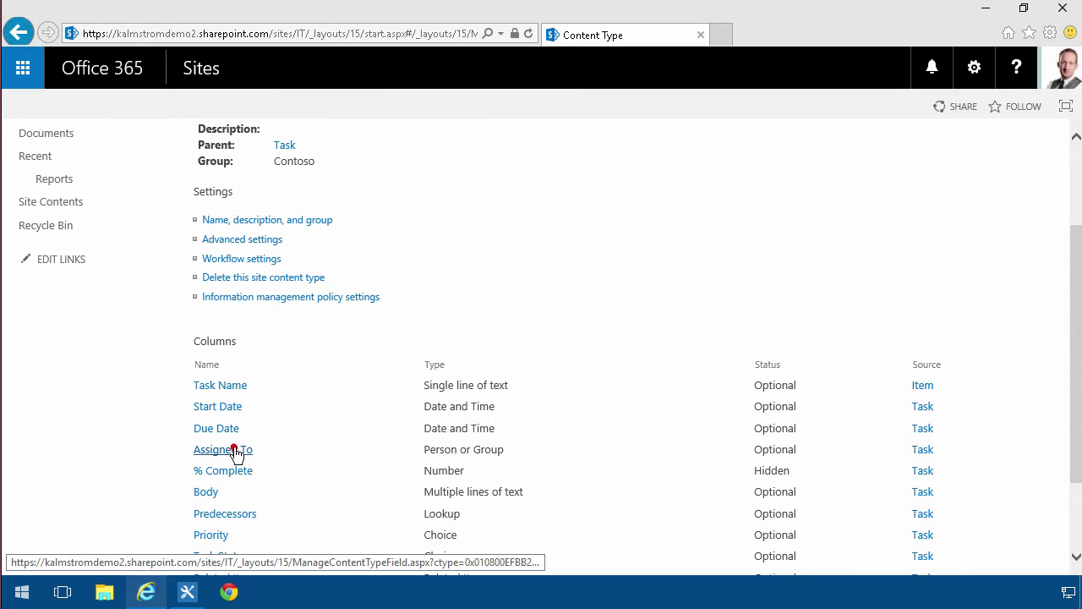
click(234, 450)
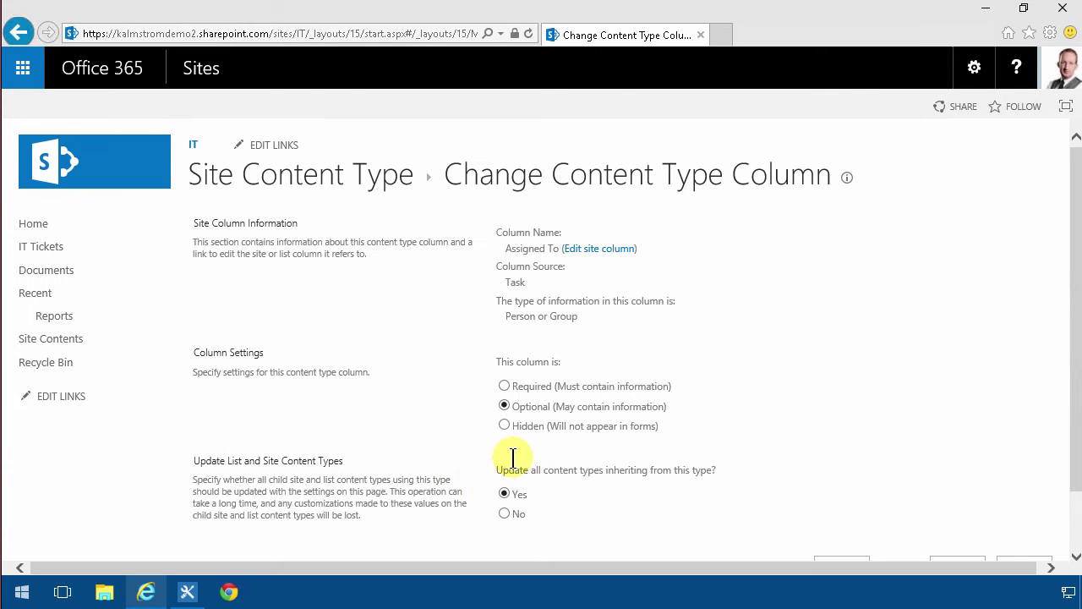
click(504, 426)
scroll(923, 532, down, 1)
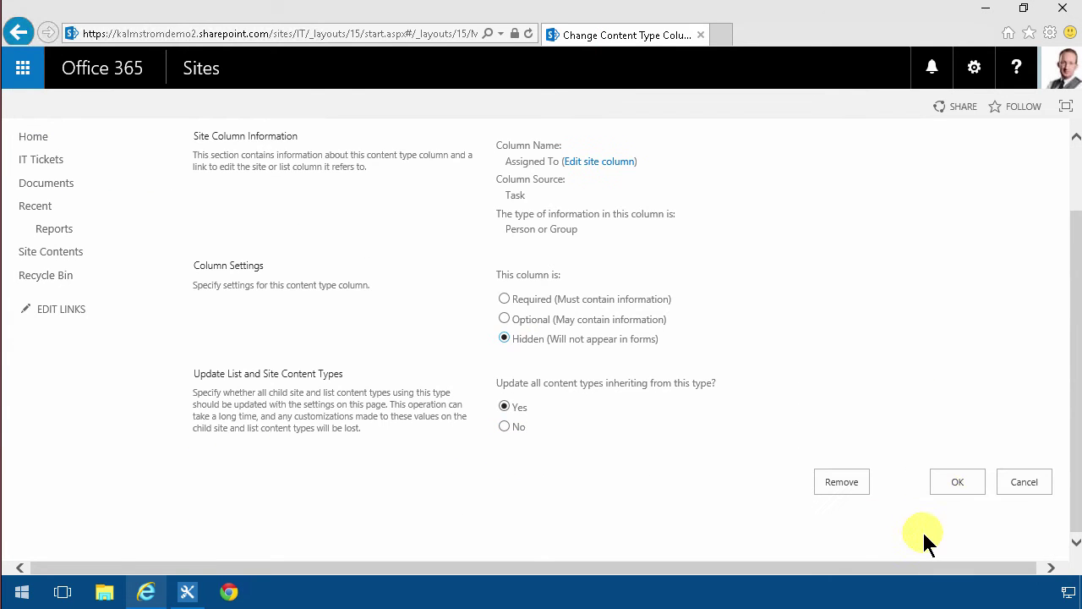
click(955, 482)
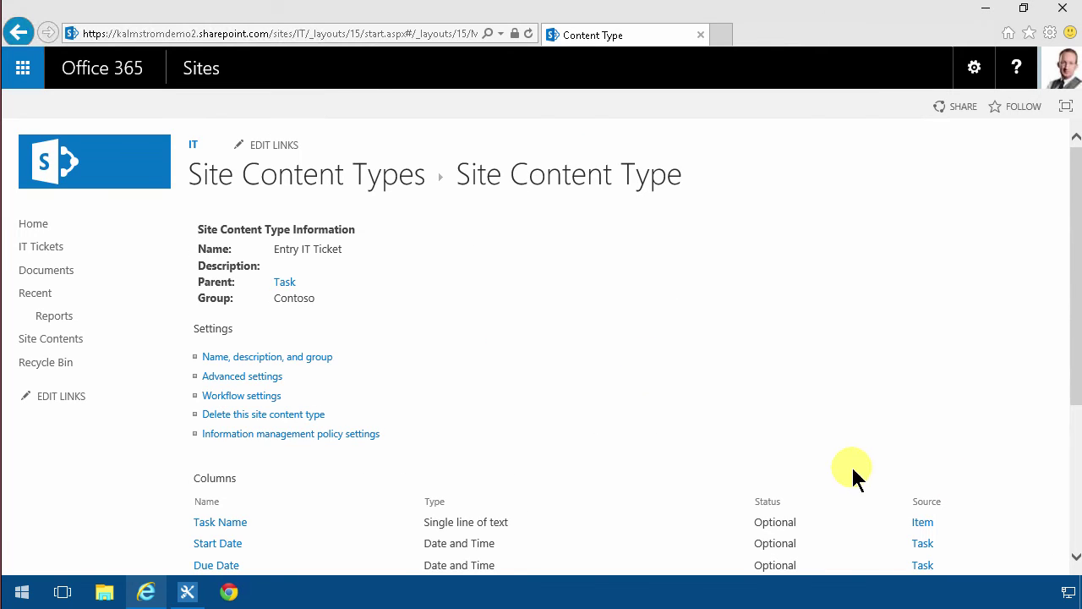
Step: Set the Predecessors column of the content type to Hidden and save the change
scroll(403, 343, down, 3)
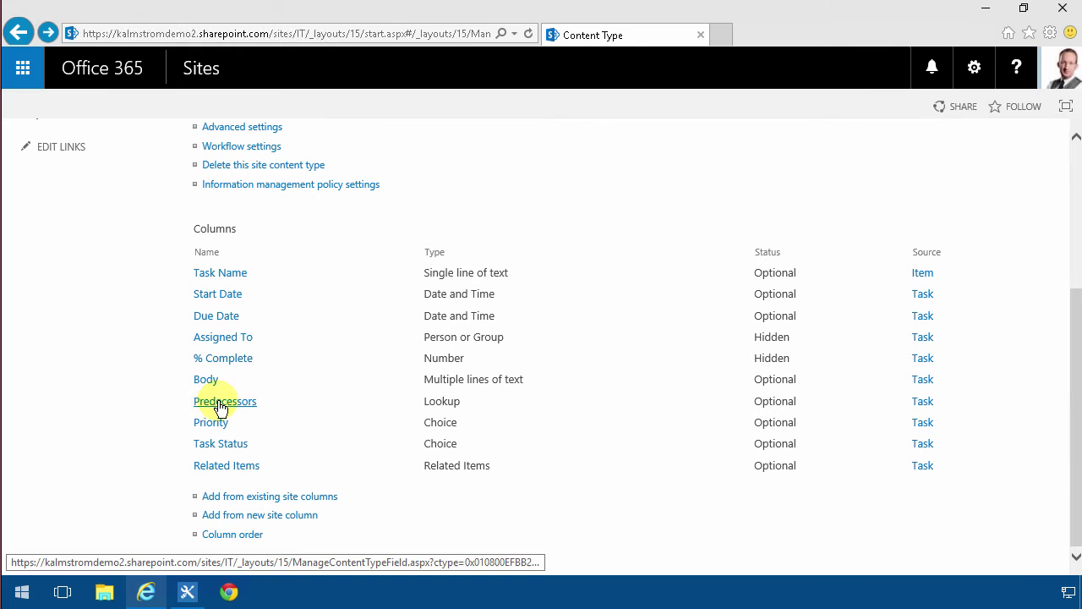
click(220, 403)
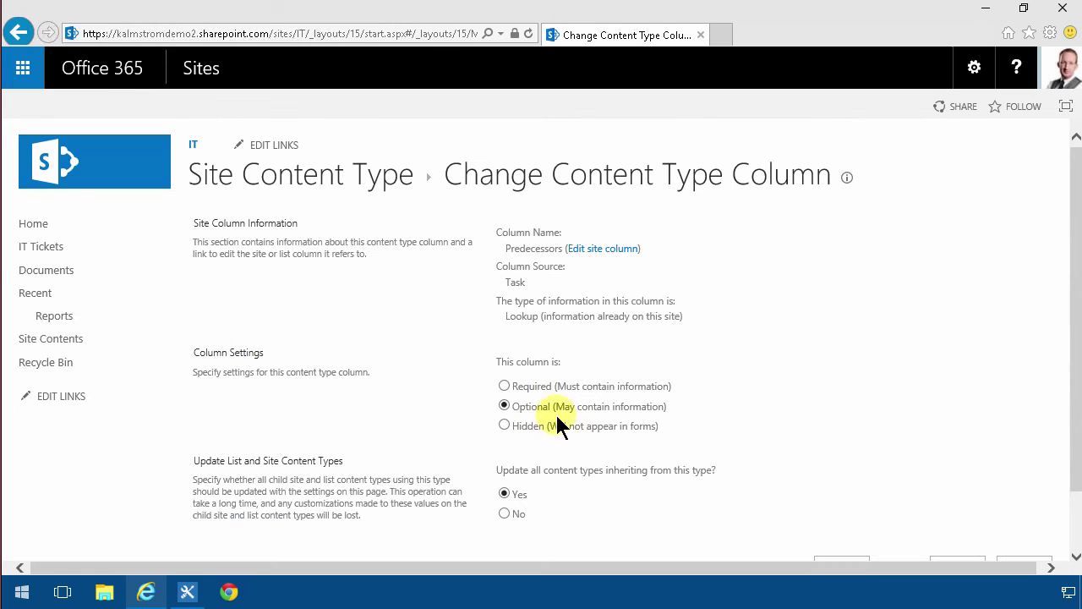
scroll(541, 423, down, 1)
click(505, 360)
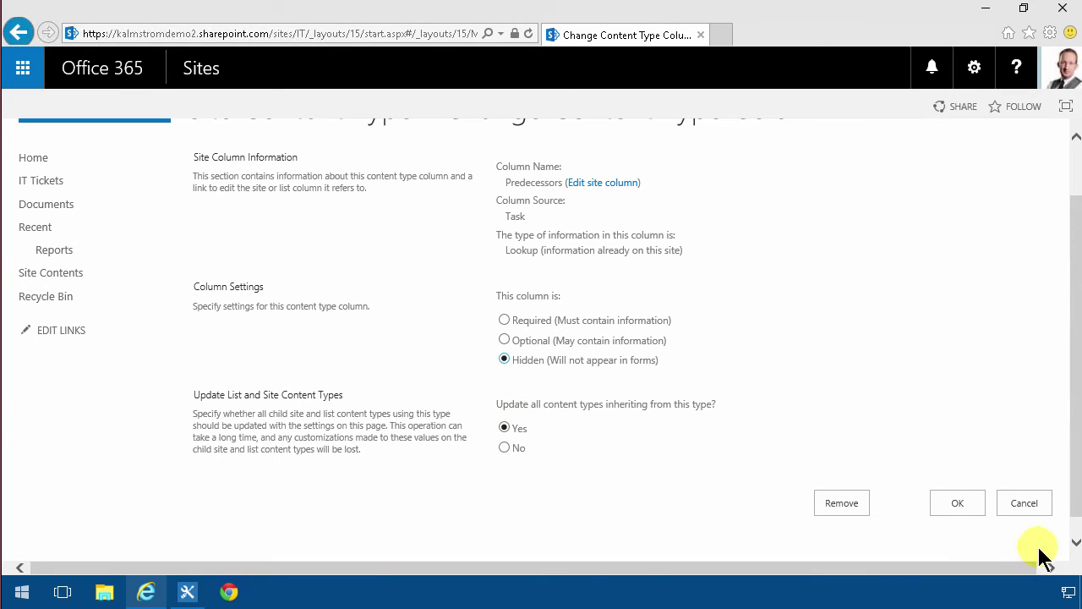
click(957, 503)
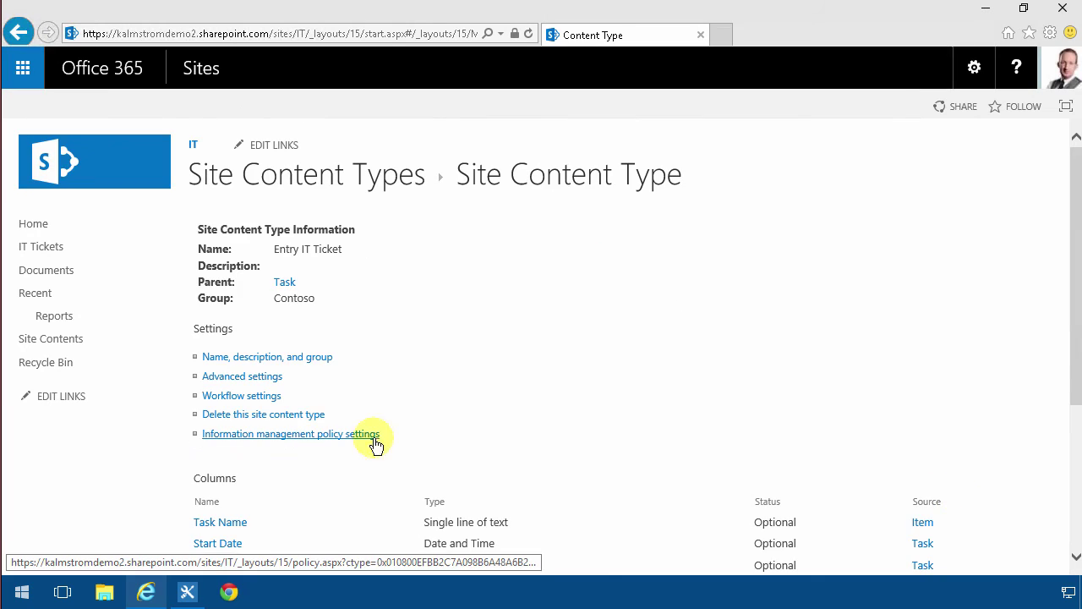
Step: Set the Task Status column of the content type to Hidden and save the change
scroll(375, 444, down, 3)
click(220, 445)
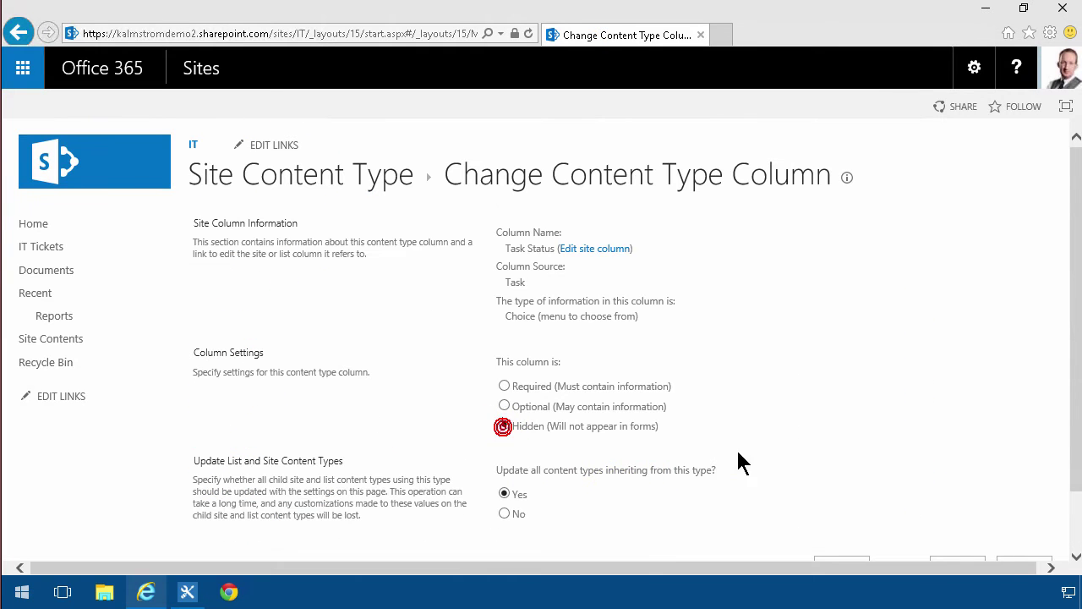
scroll(959, 545, down, 2)
click(957, 479)
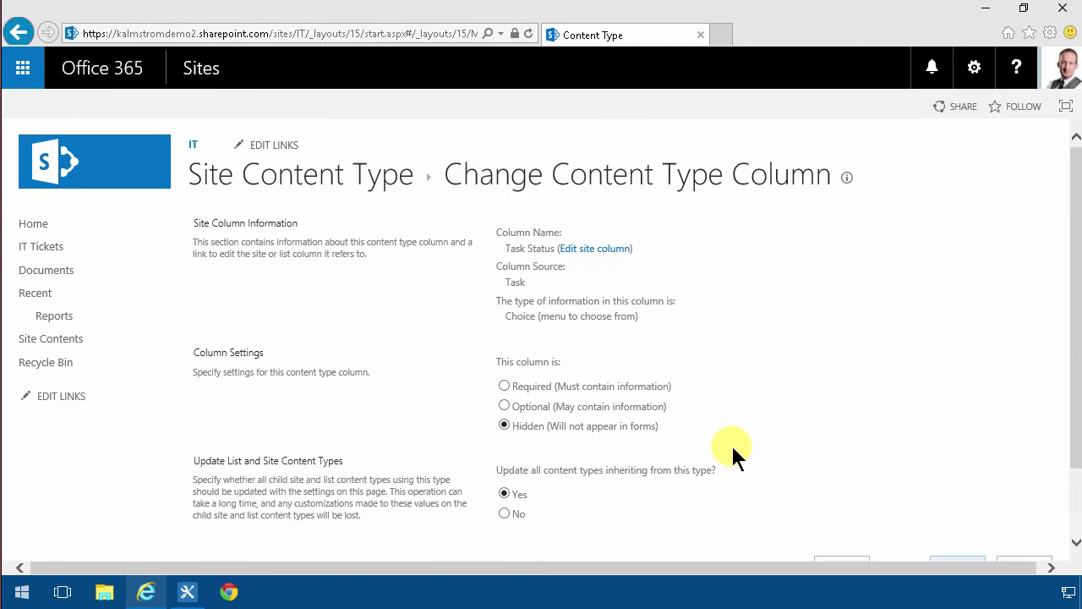
Step: Set the Related Items column of the content type to Hidden and save the change
scroll(471, 425, down, 3)
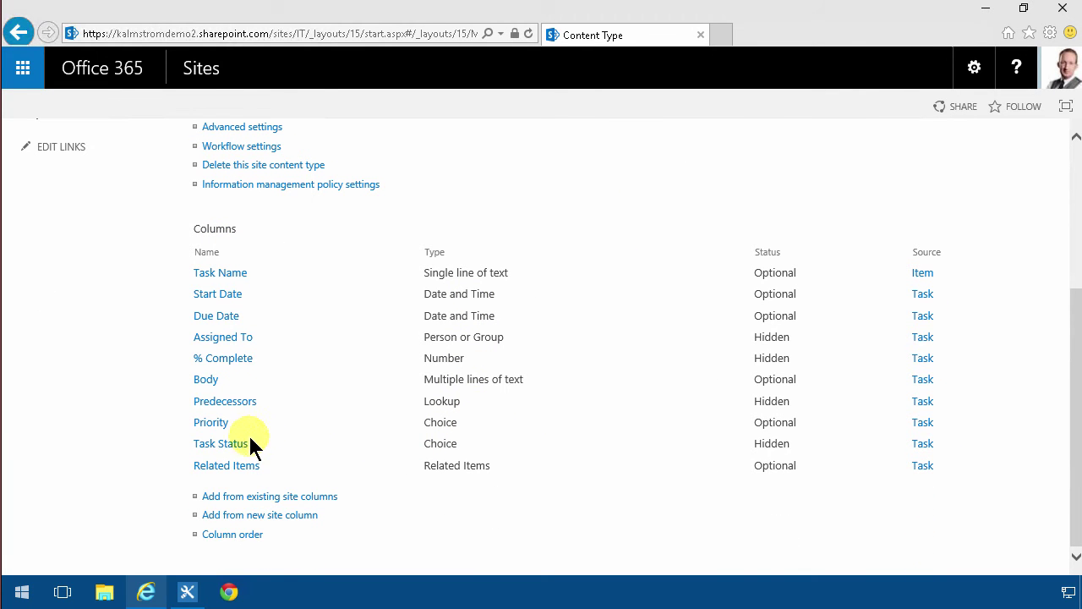
click(229, 469)
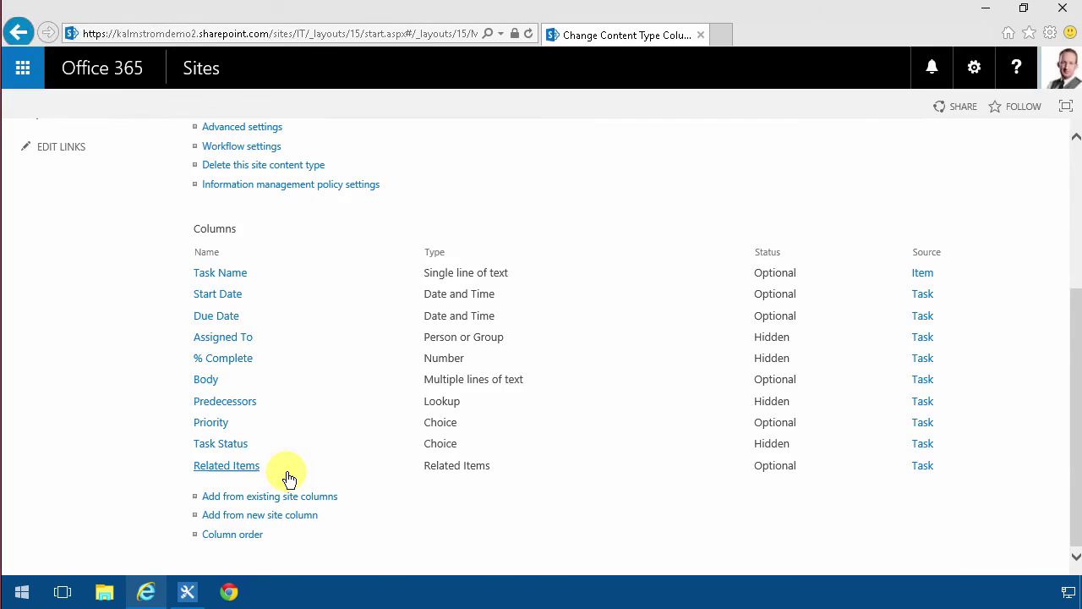
click(519, 427)
scroll(981, 541, down, 2)
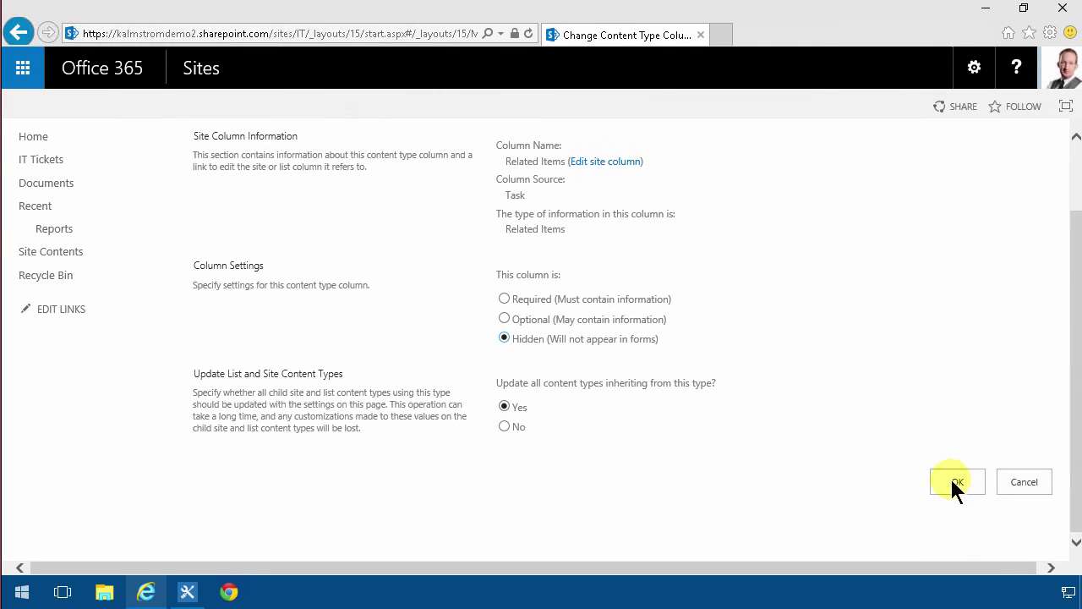
click(955, 481)
Step: Open the list settings of the IT Tickets list
scroll(727, 359, up, 5)
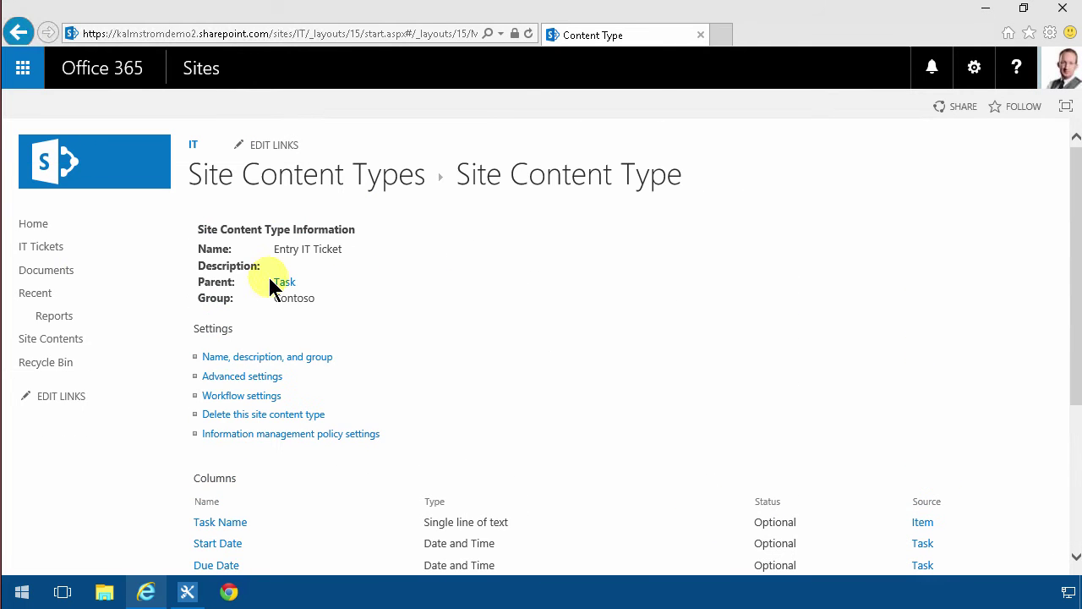
click(42, 245)
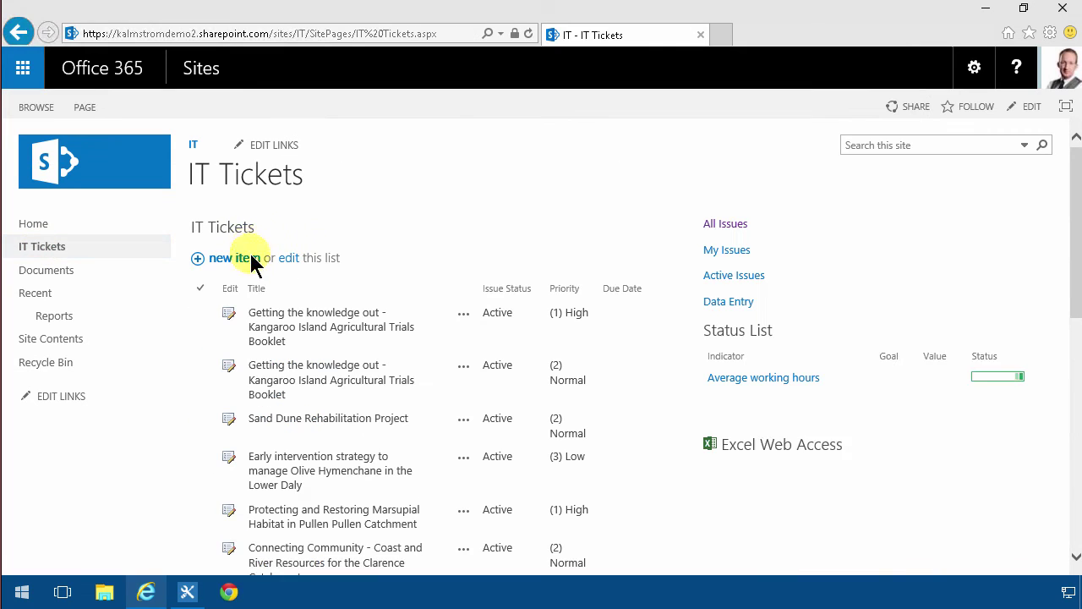
click(239, 229)
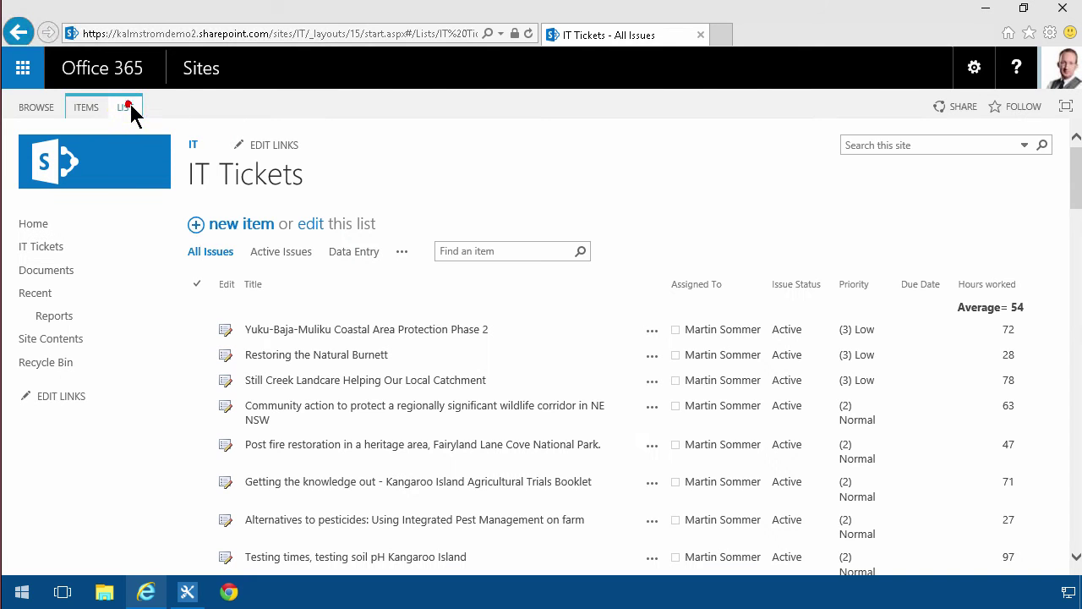
click(127, 108)
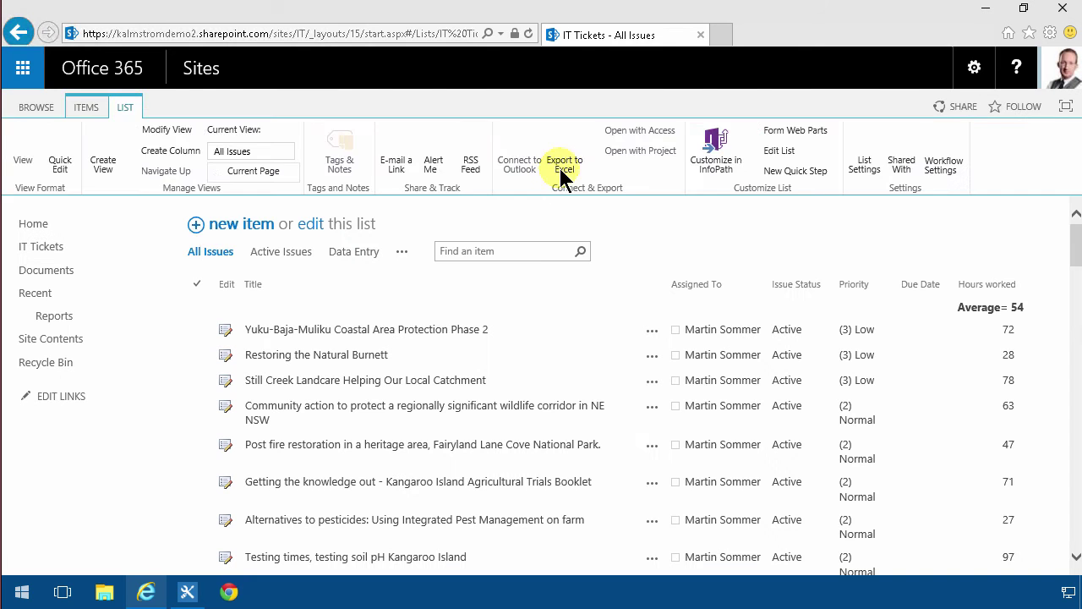
click(867, 153)
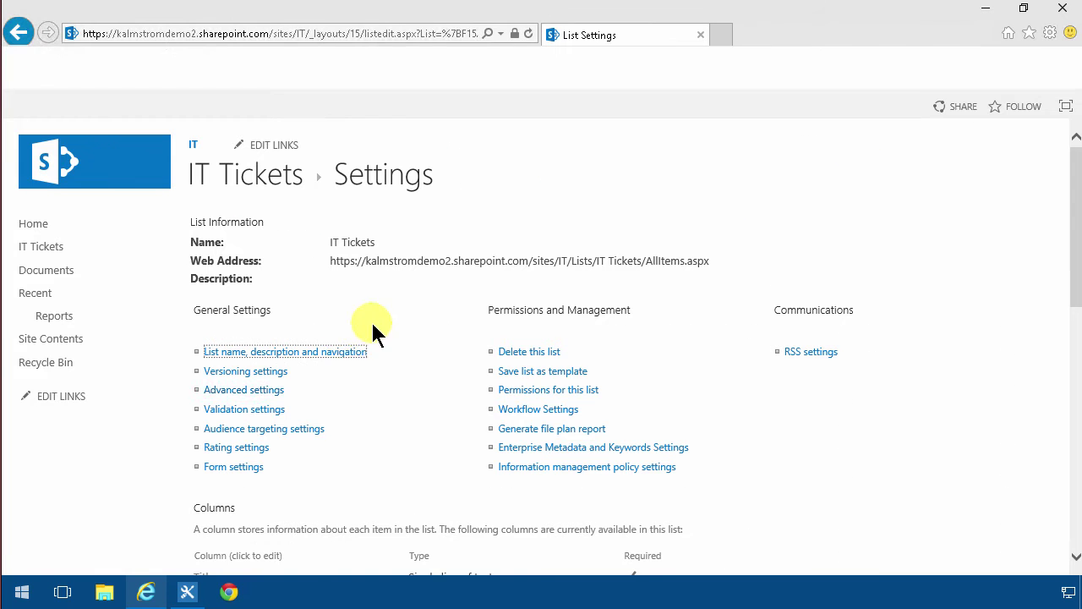
click(351, 349)
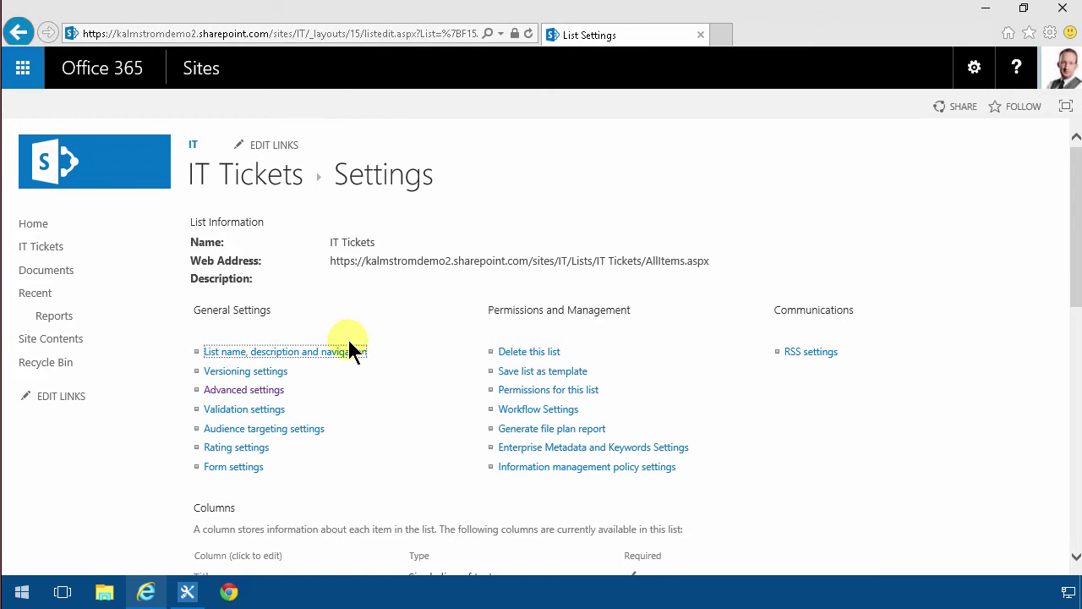
Step: Allow management of content types in the IT Tickets list's advanced settings and save the change
click(243, 389)
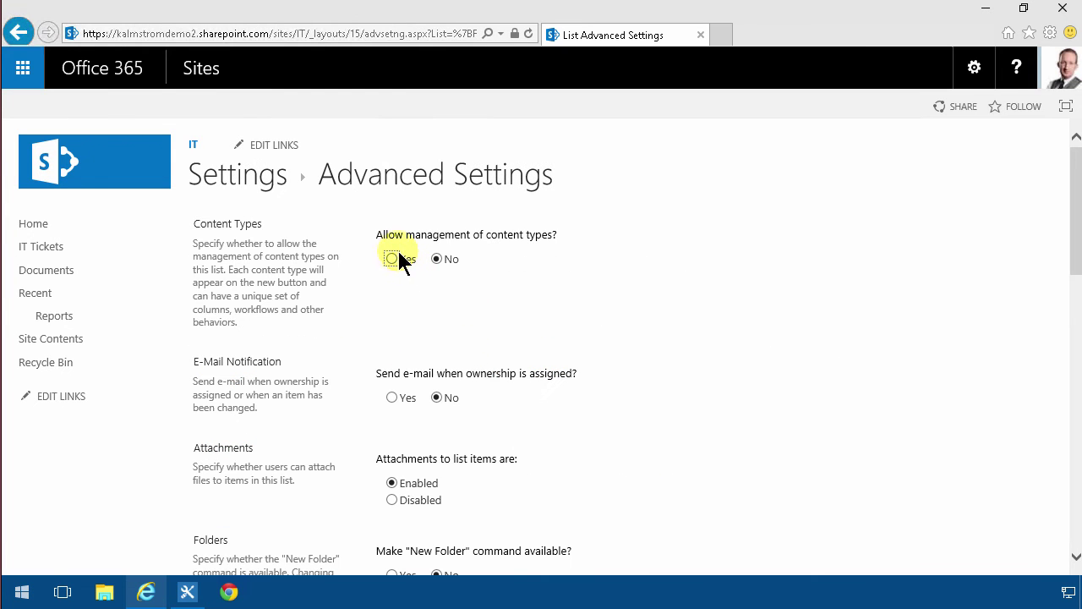
click(393, 259)
scroll(580, 387, down, 4)
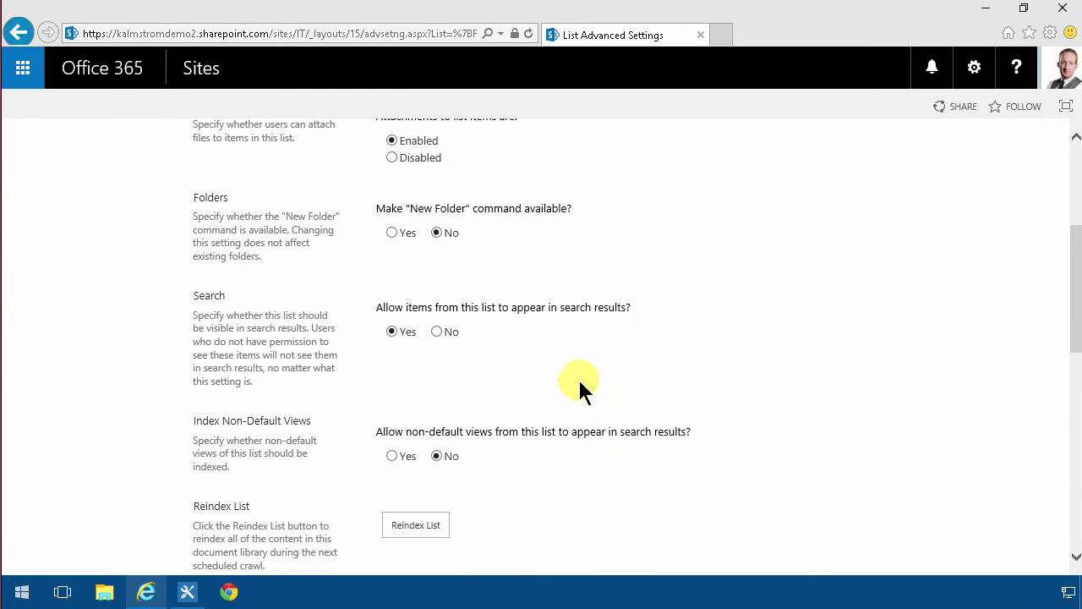
scroll(590, 433, down, 10)
click(592, 497)
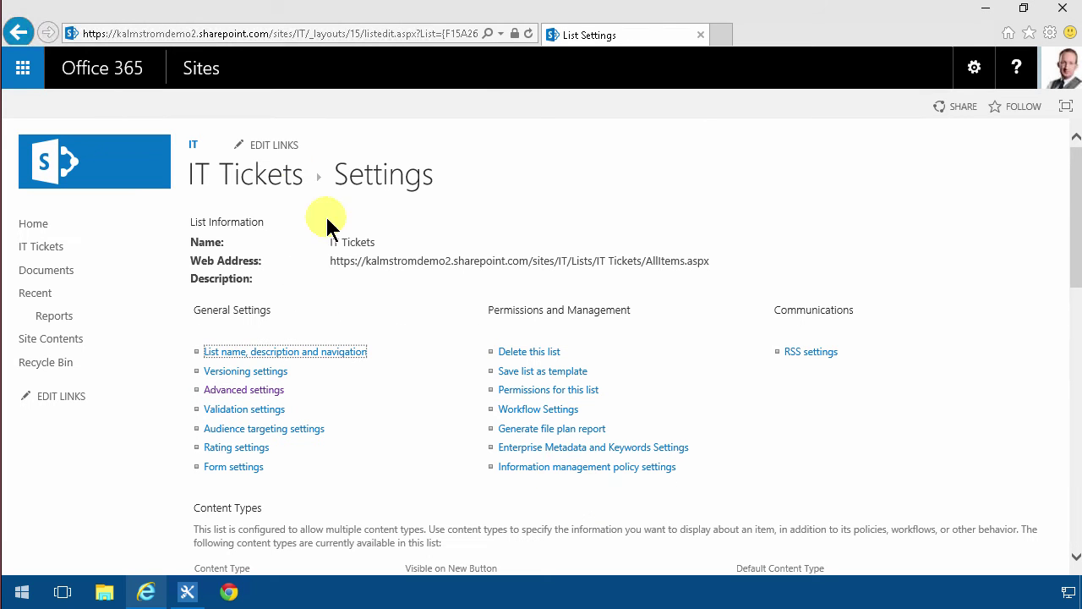
Step: Add the existing site content type Entry IT Ticket from the Contoso group to the IT Tickets list
click(258, 177)
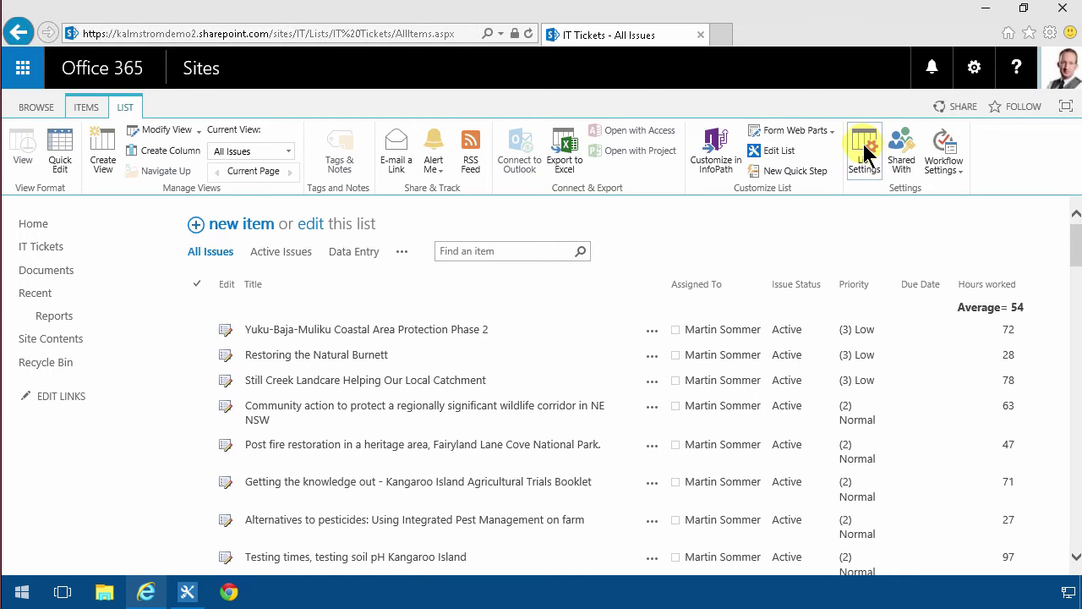
click(868, 155)
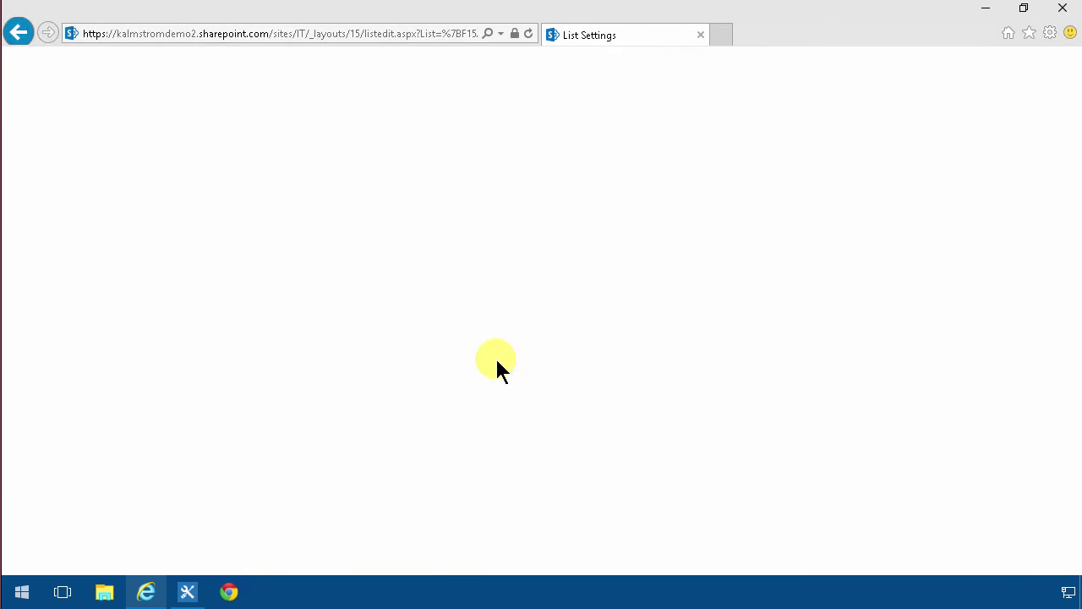
scroll(301, 302, down, 5)
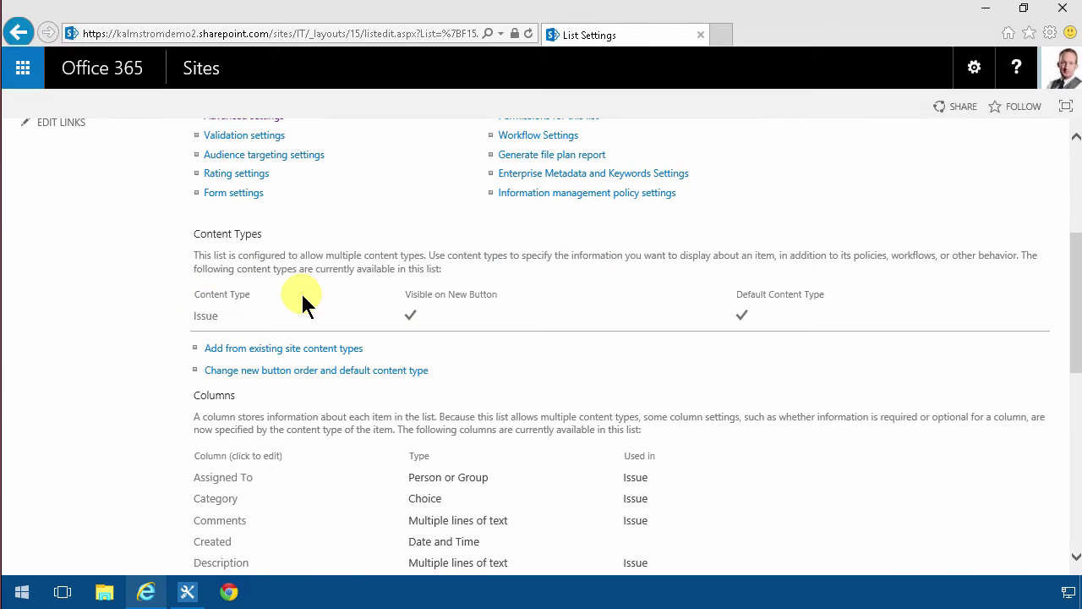
click(313, 349)
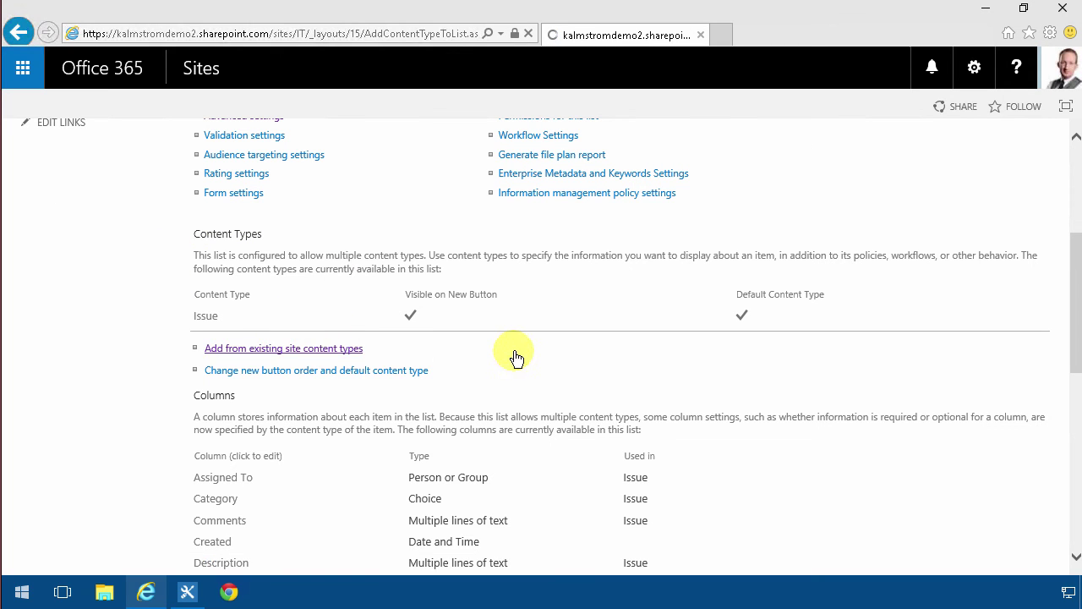
click(581, 247)
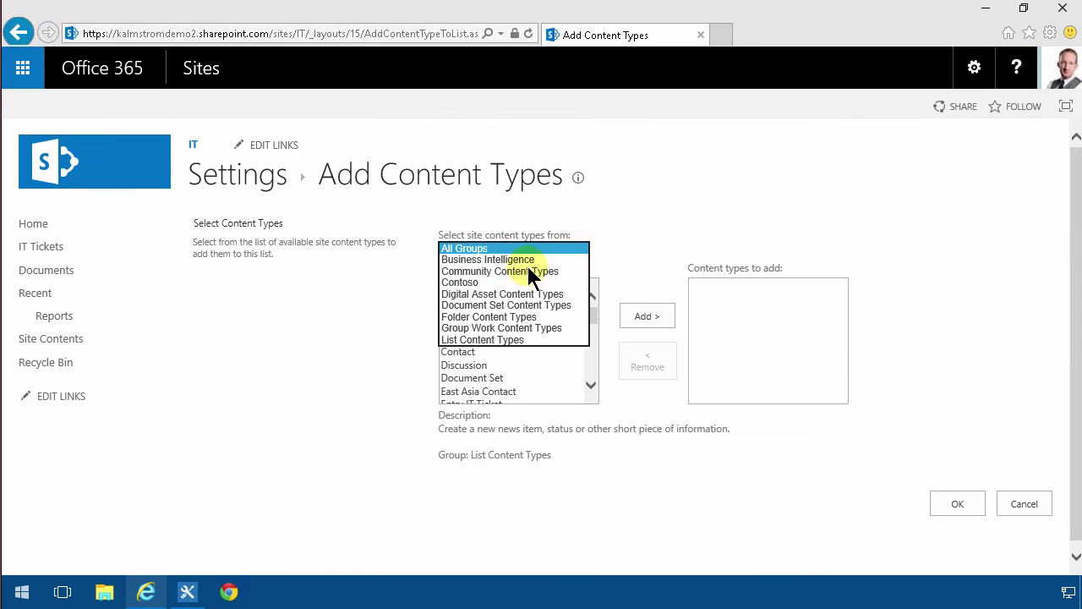
click(497, 282)
click(518, 288)
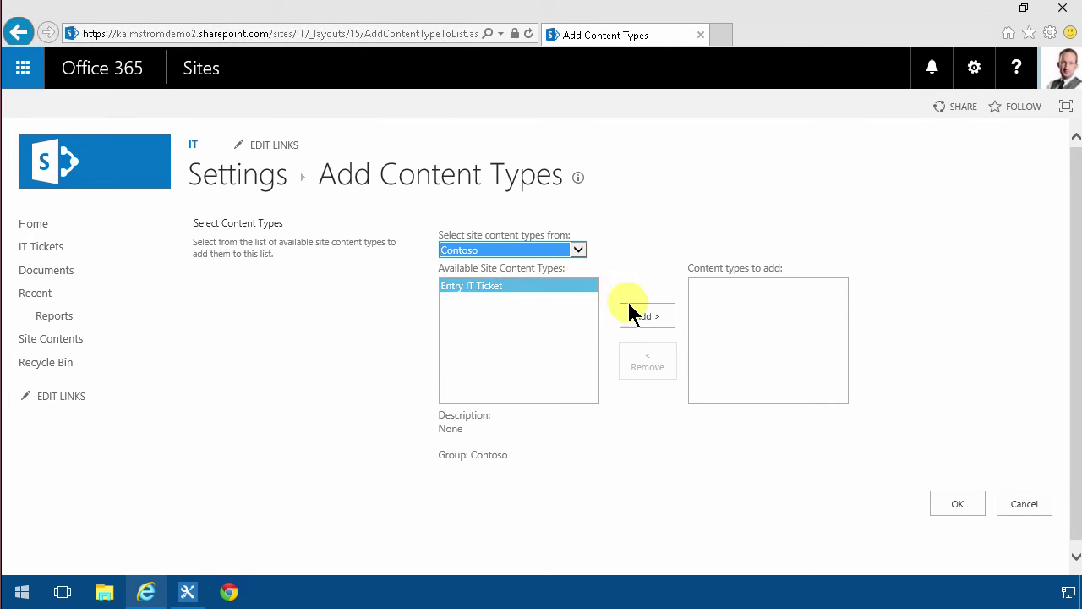
click(647, 316)
click(956, 510)
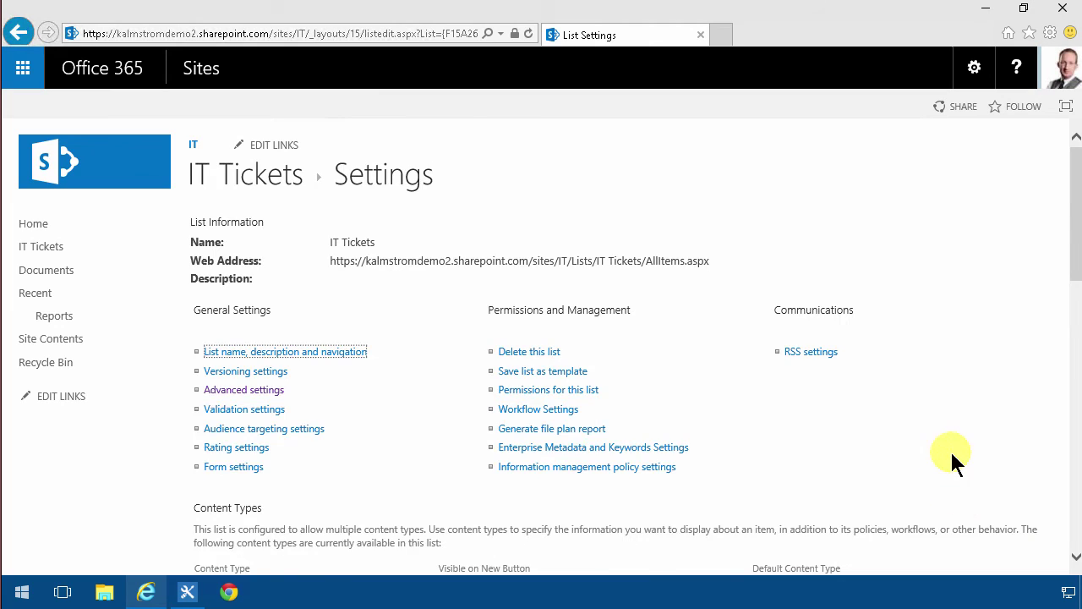
Step: Make Entry IT Ticket the list's default content type by setting its new button order position to 1, and save
scroll(954, 474, down, 5)
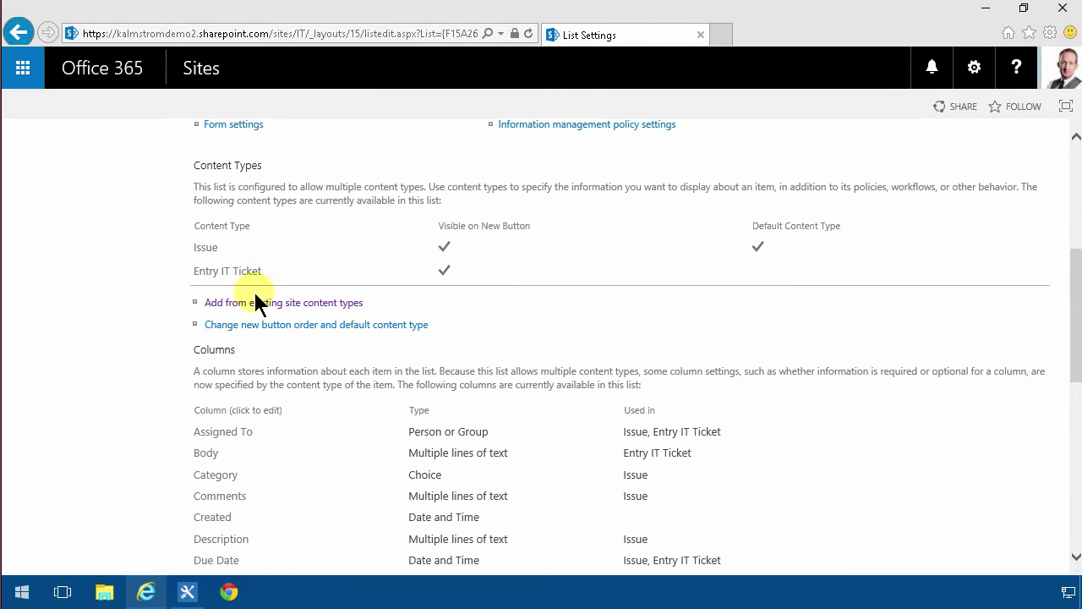
click(267, 325)
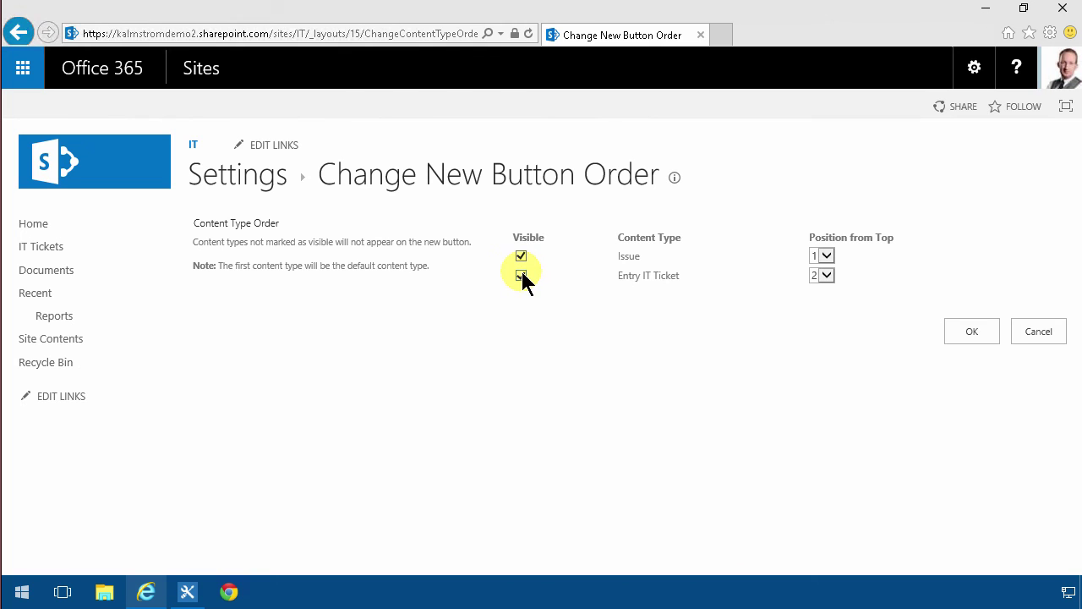
click(820, 277)
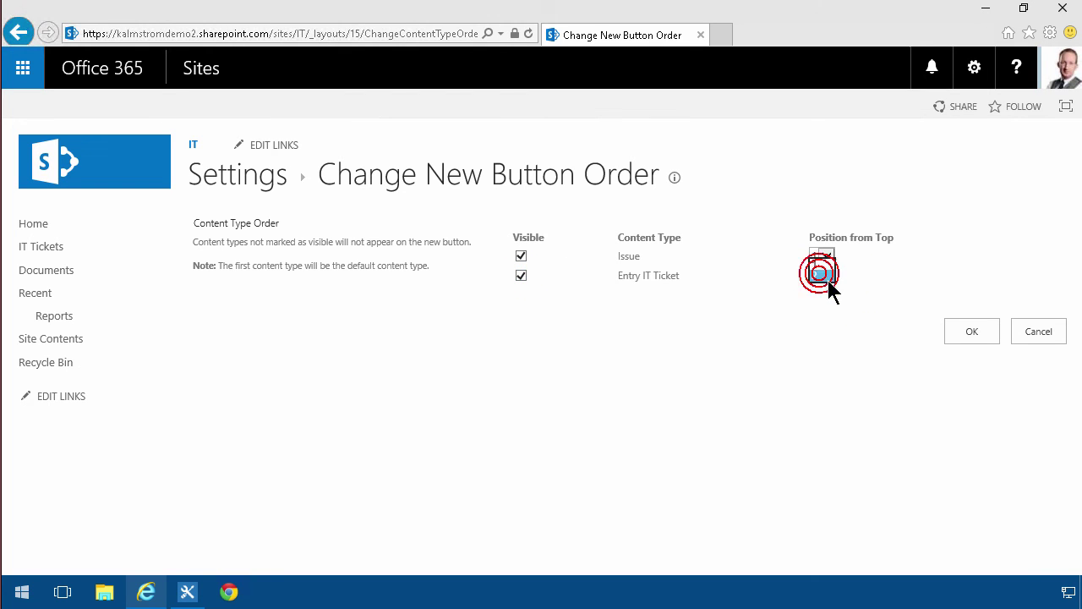
click(820, 267)
click(961, 326)
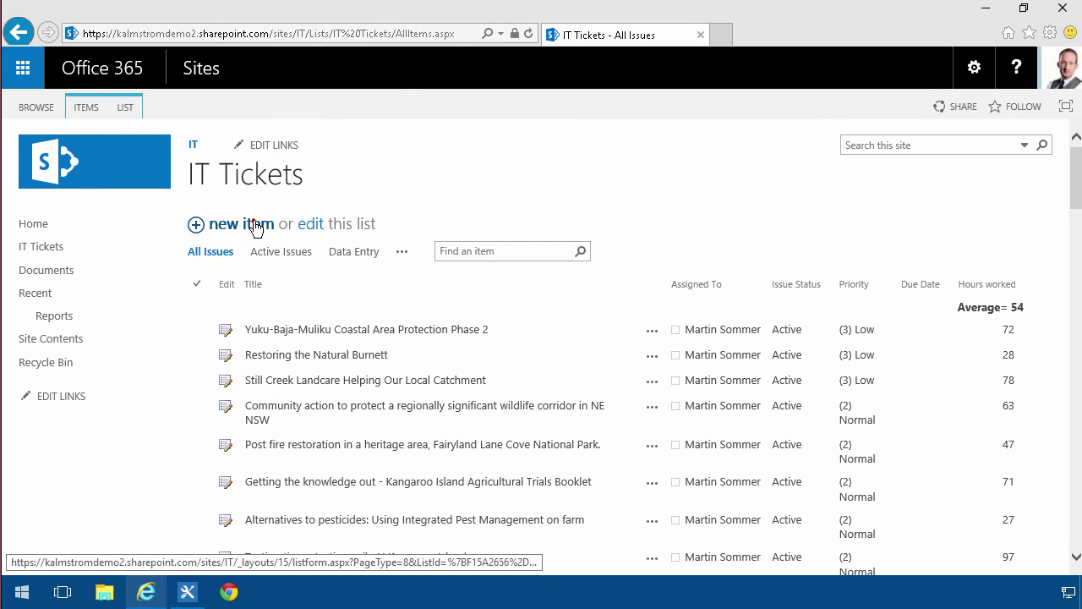
Step: Create a new IT Tickets item with the task name "Simple task", expanding the form to show more fields, and save it
click(257, 225)
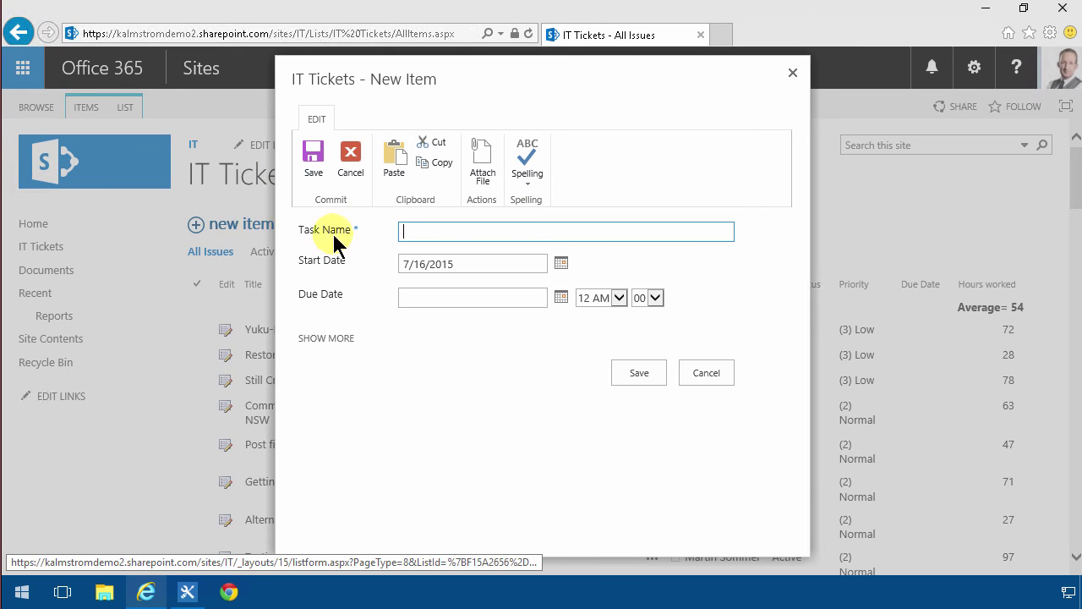
click(327, 338)
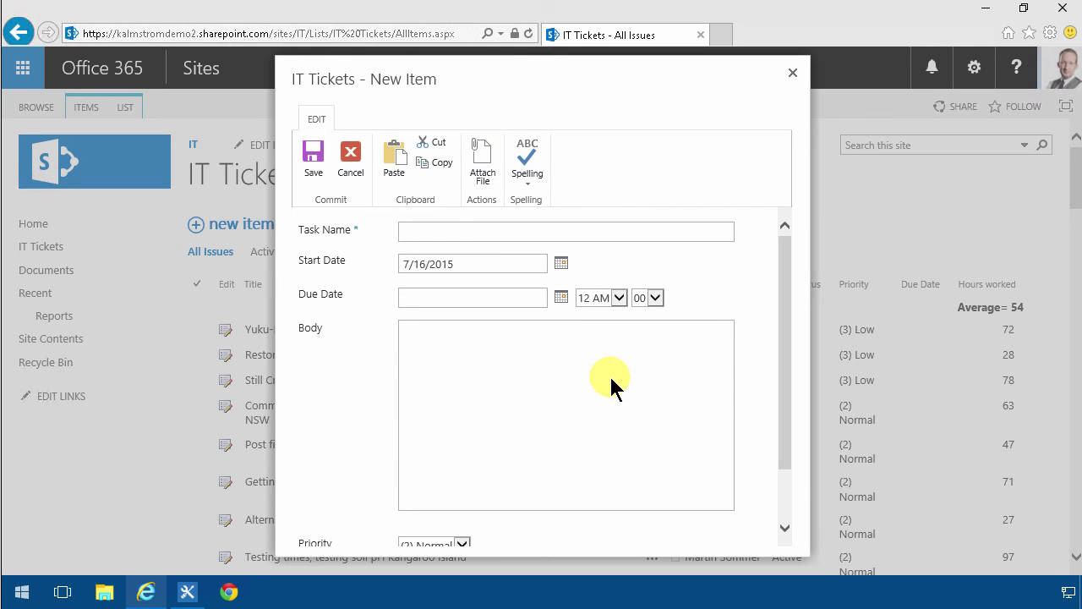
click(442, 229)
text(Simple tas)
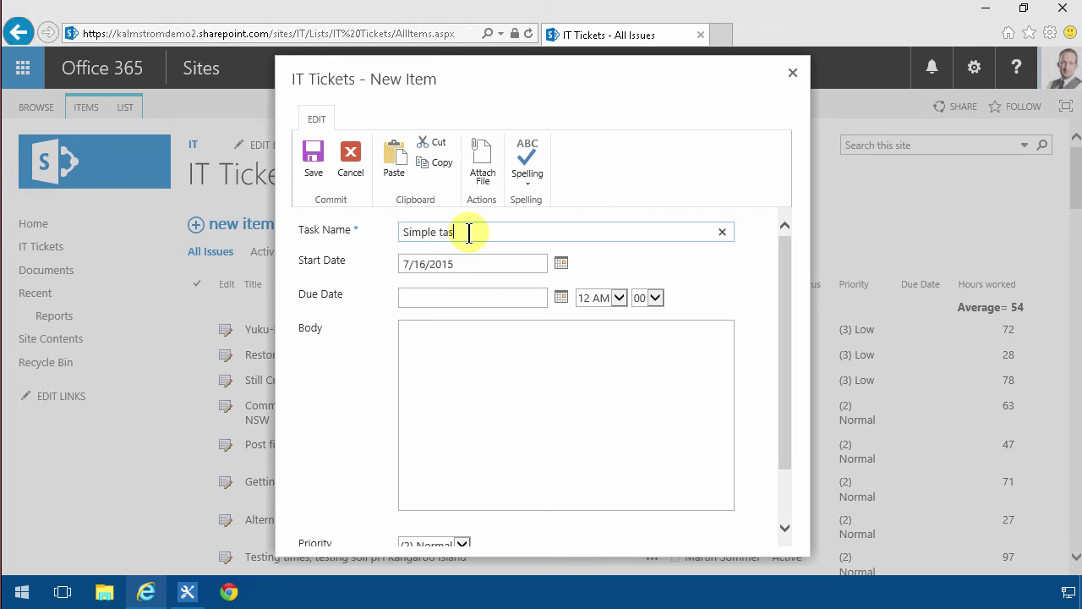
text(k)
click(454, 287)
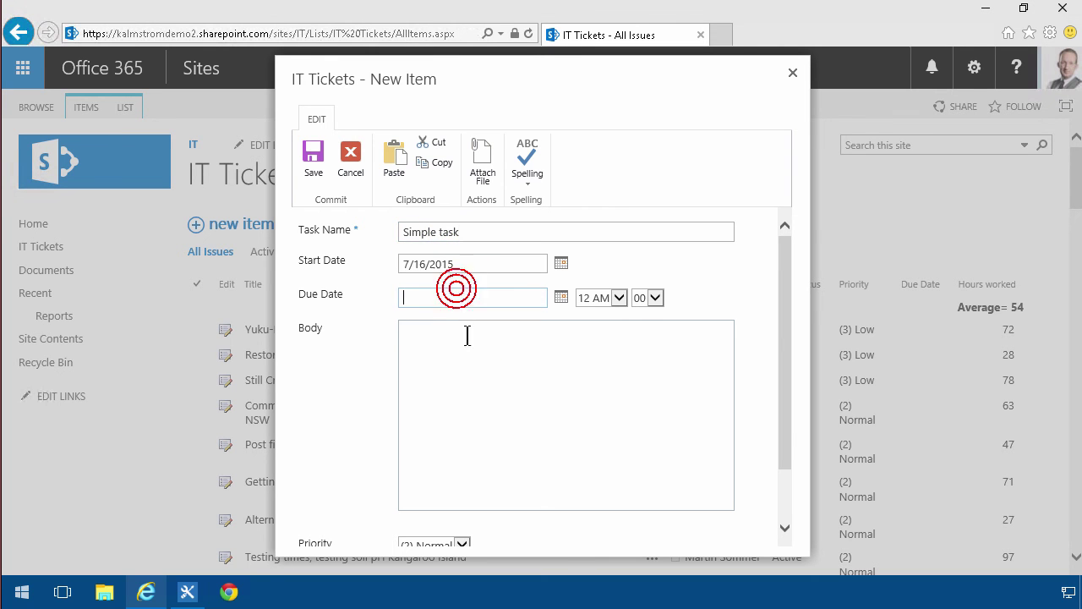
click(474, 360)
click(313, 121)
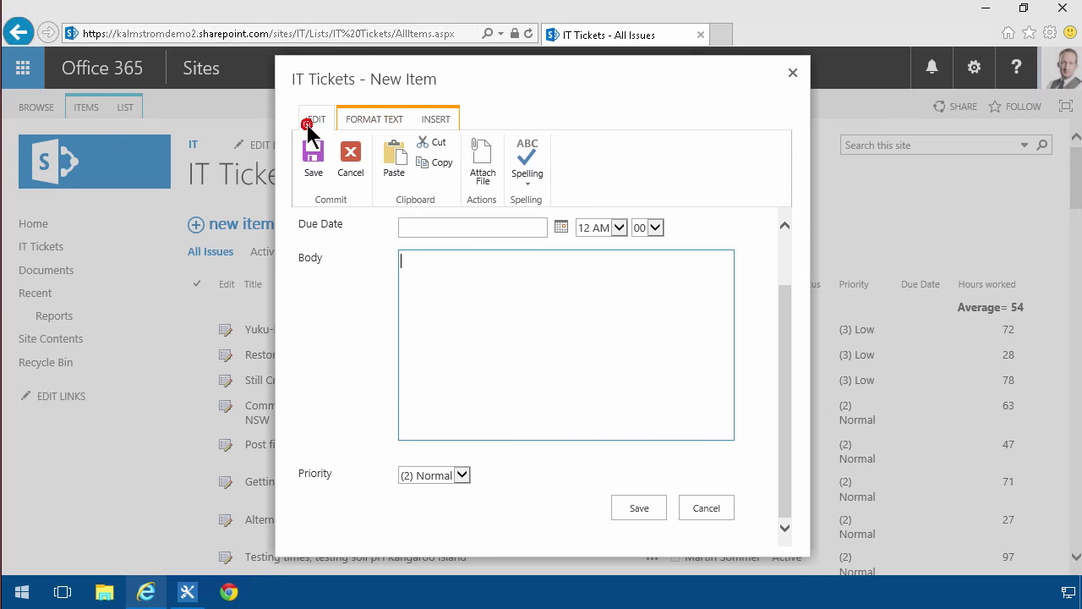
click(311, 158)
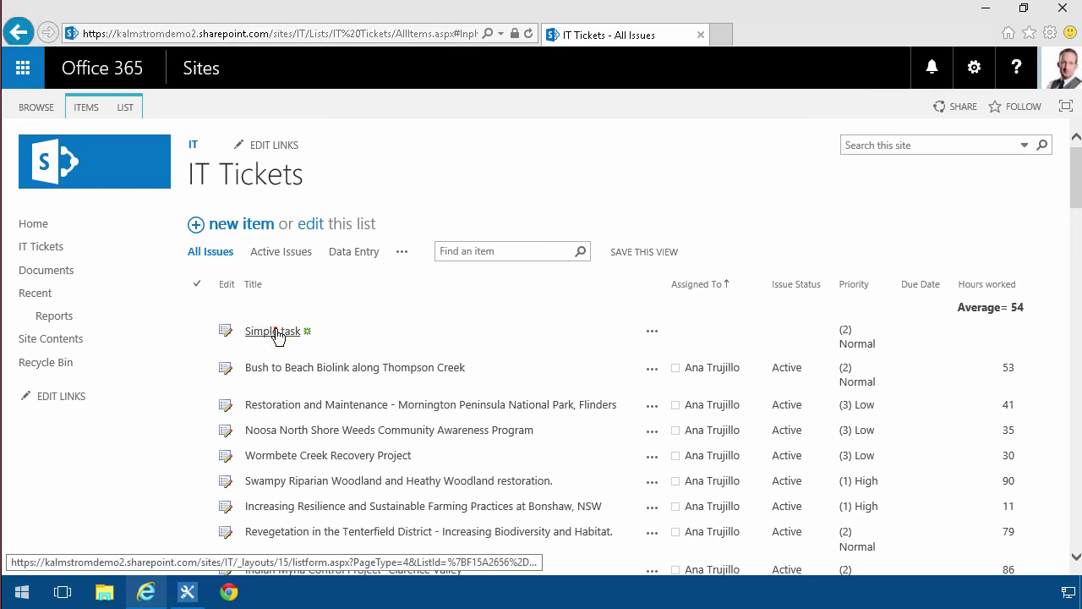
Step: Edit the Simple task item, change its content type to Issue, review the Issue fields, and save the item
click(276, 332)
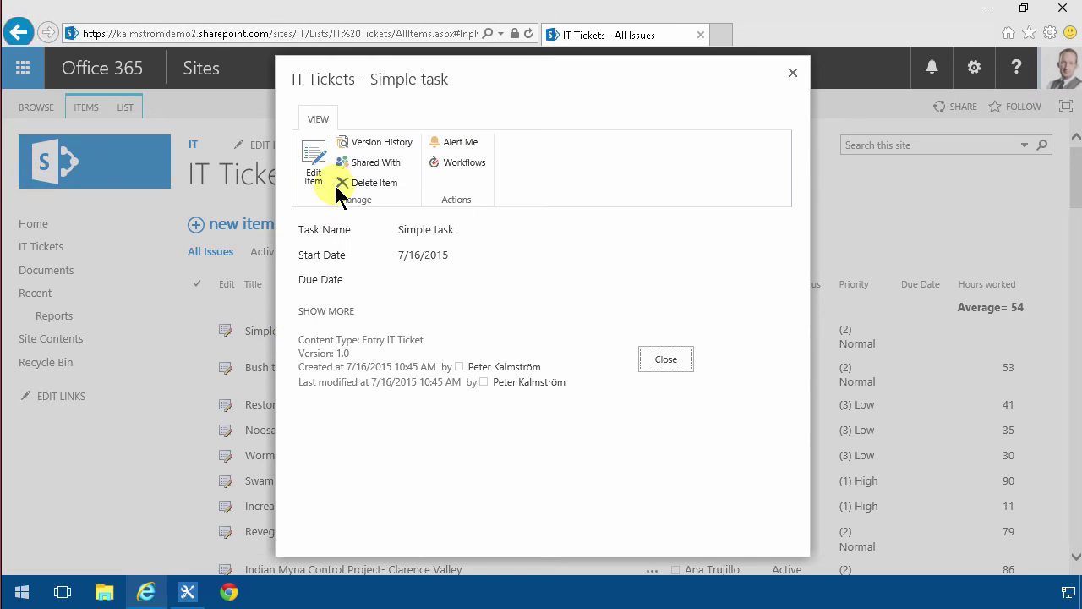
click(313, 157)
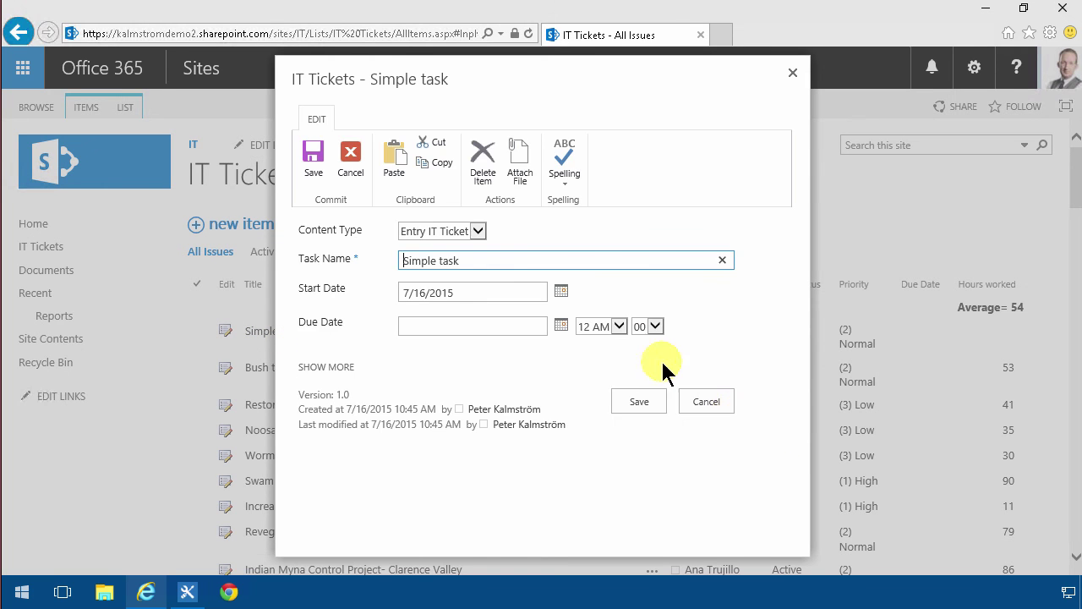
click(478, 232)
click(457, 242)
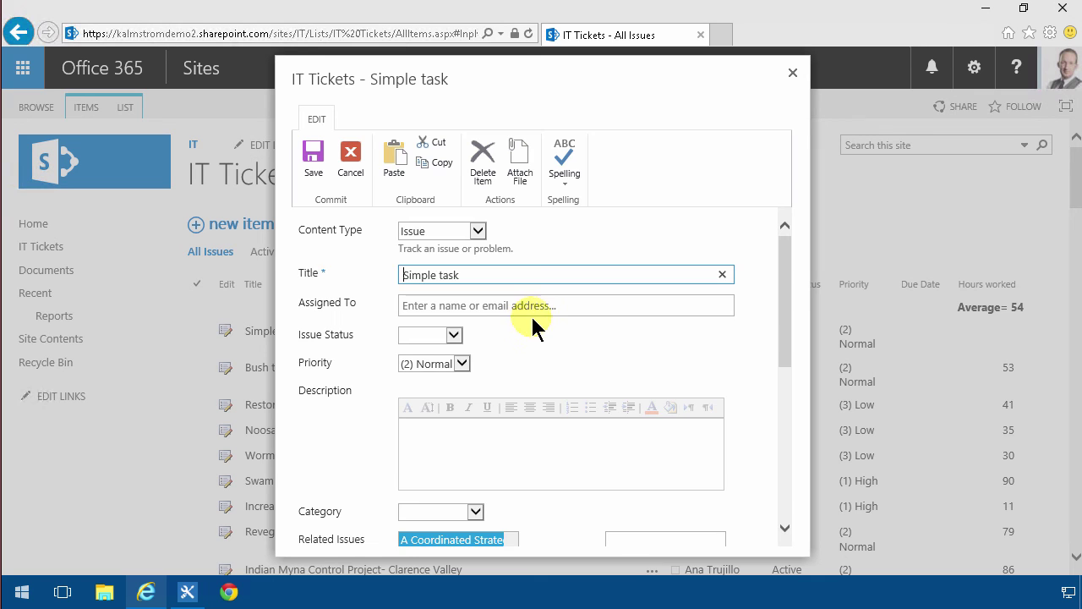
drag(785, 283, 778, 239)
drag(777, 309, 778, 222)
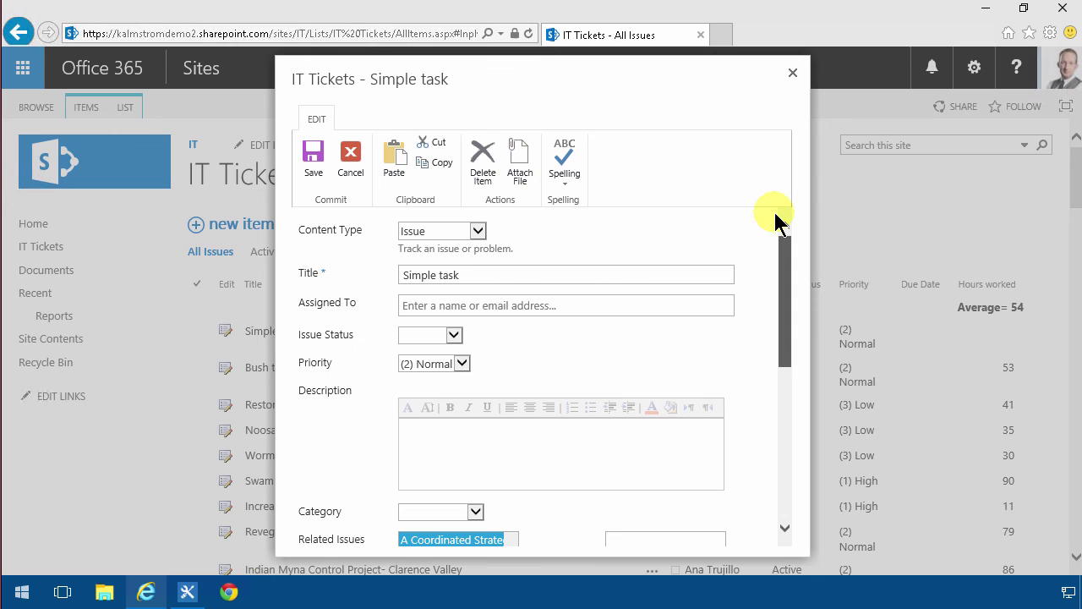
click(314, 159)
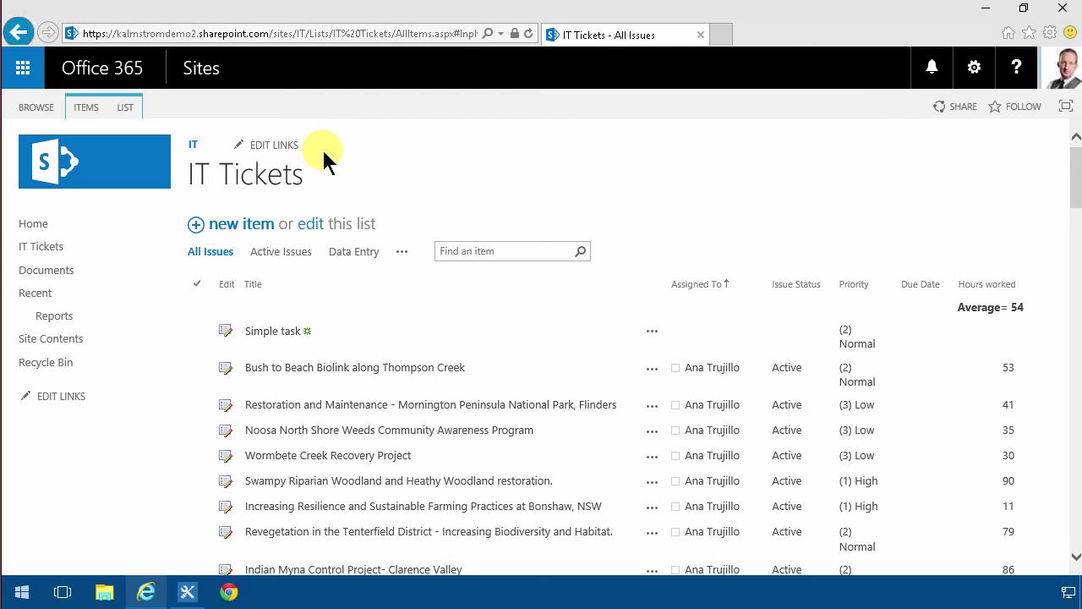